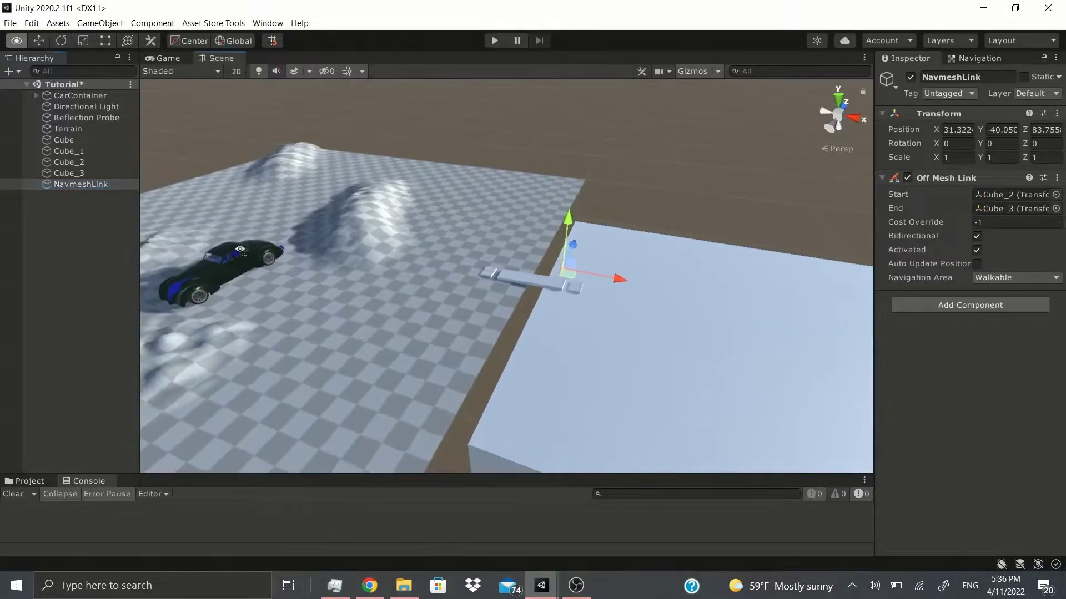
# Open the IMGUI Debugger, dock it as a tab beside the Hierarchy, and widen that panel to about half the editor
pyautogui.scroll(6, 240, 244)
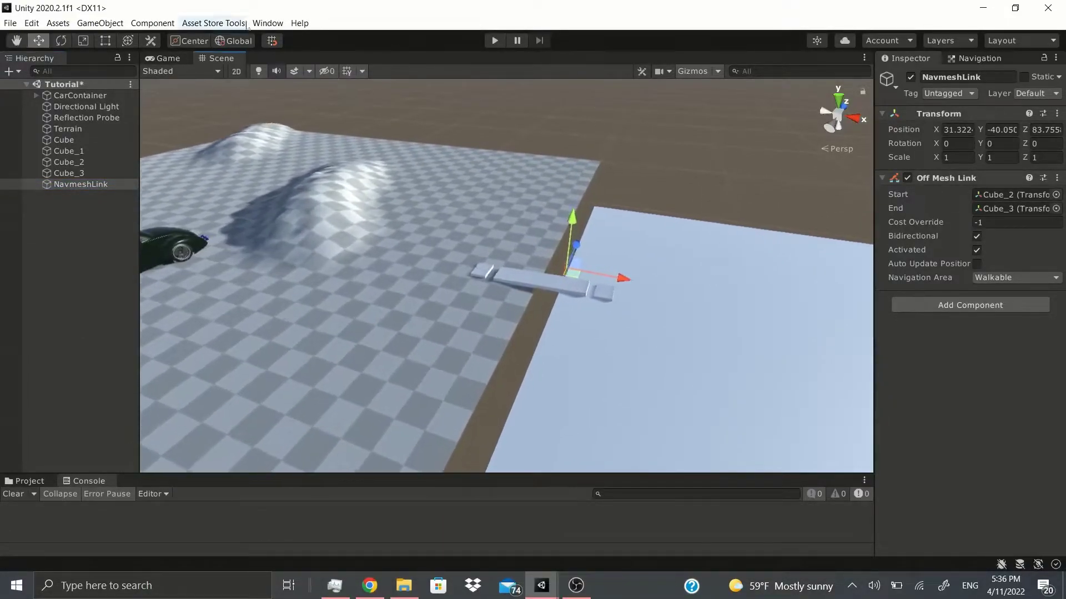
pyautogui.click(268, 23)
pyautogui.moveTo(411, 252)
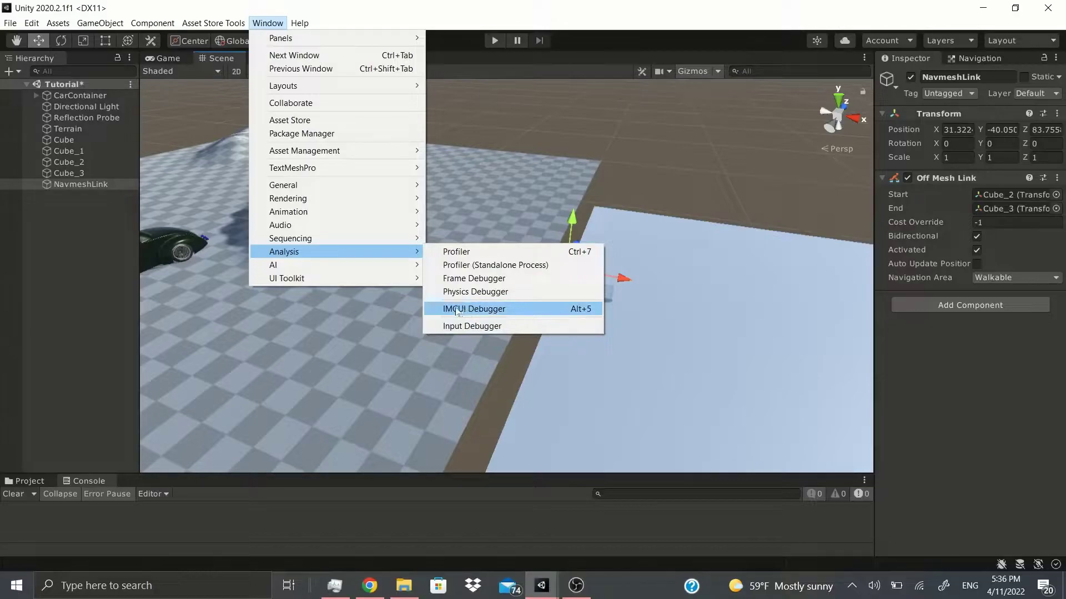
pyautogui.click(467, 310)
pyautogui.moveTo(106, 148); pyautogui.dragTo(86, 204)
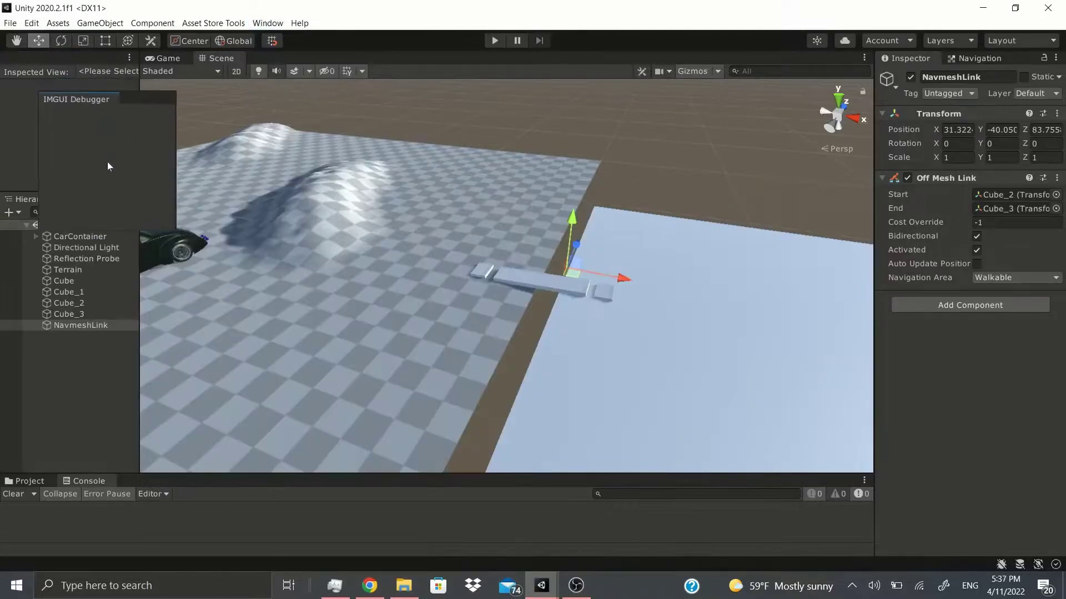
pyautogui.moveTo(139, 183); pyautogui.dragTo(463, 206)
# Set the inspected view to Toolbar and examine its draw instructions down to the Pause button
pyautogui.click(115, 72)
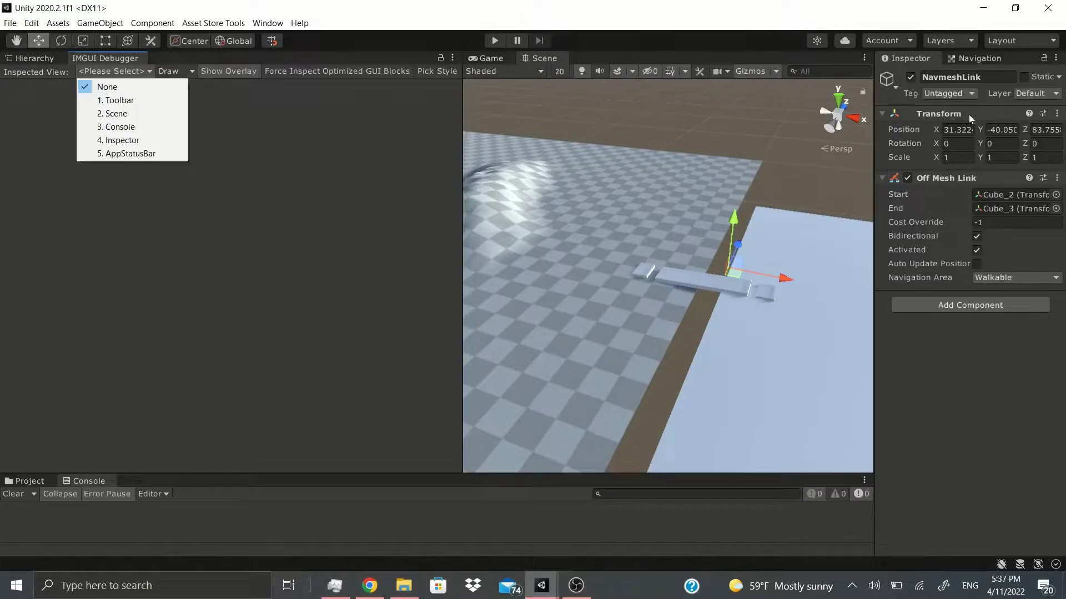
pyautogui.click(138, 101)
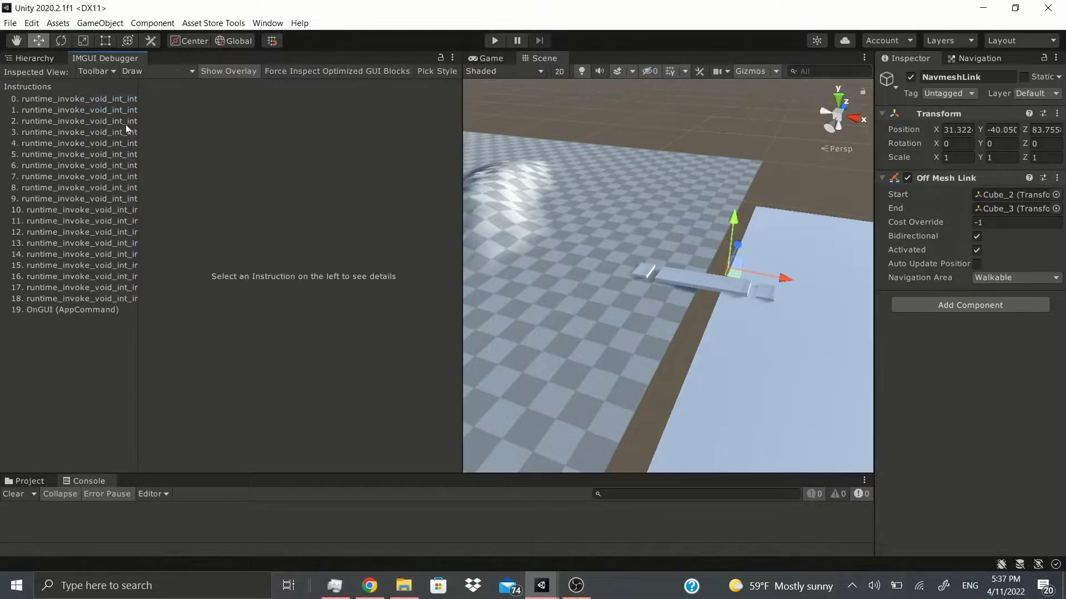
pyautogui.moveTo(72, 102); pyautogui.dragTo(116, 249)
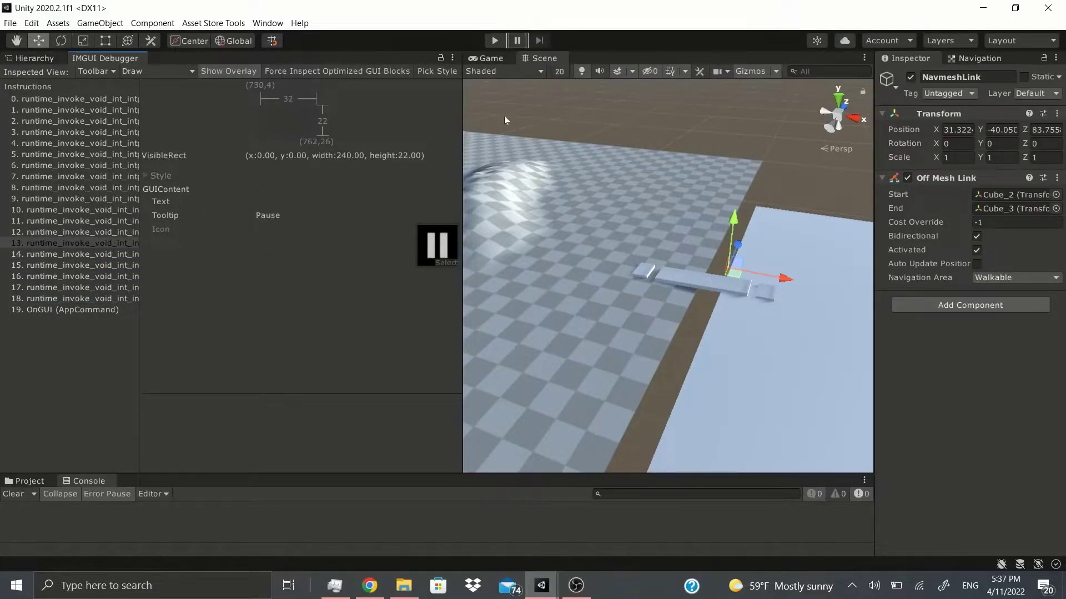
# Switch the inspected view to AppStatusBar and on to Scene to compare their instruction lists
pyautogui.click(91, 68)
pyautogui.click(142, 154)
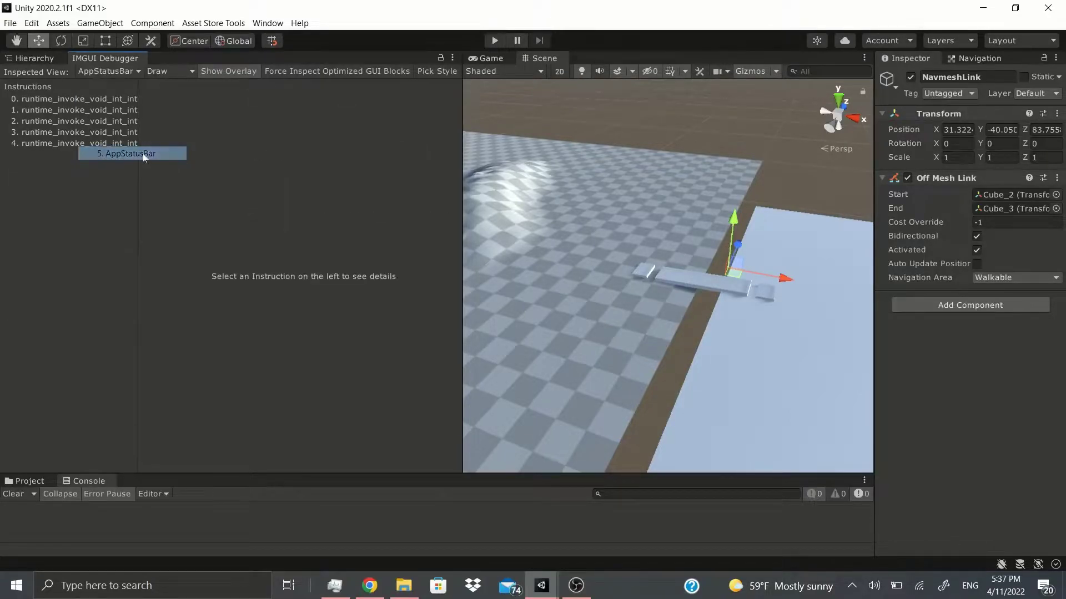
pyautogui.click(113, 70)
pyautogui.click(116, 111)
# Open the ToolkitExample window and set it as the IMGUI Debugger's inspected view
pyautogui.click(261, 23)
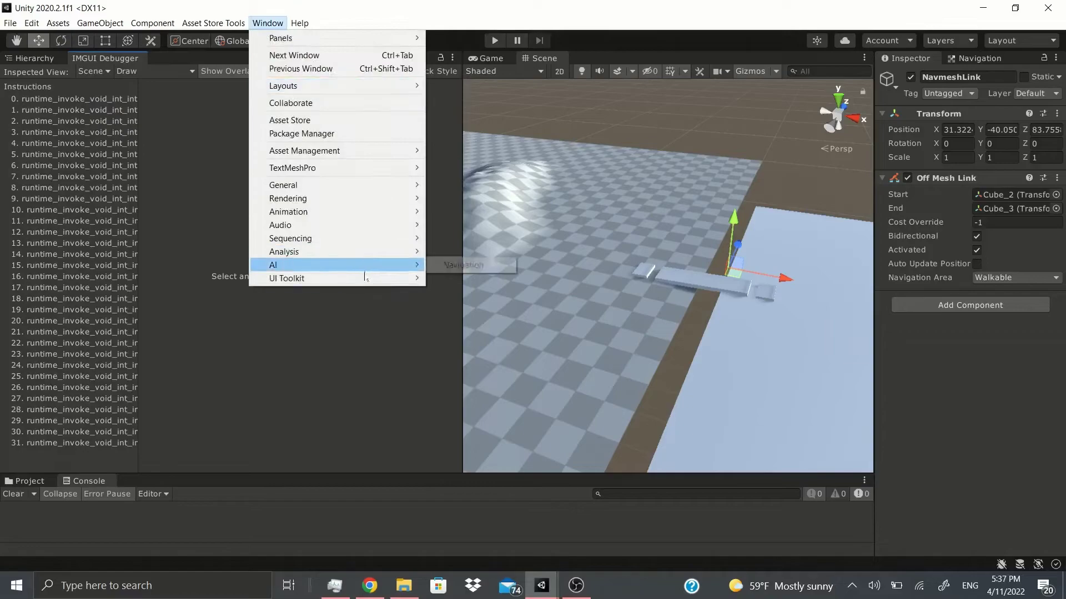
pyautogui.moveTo(278, 262)
pyautogui.click(450, 289)
pyautogui.click(94, 71)
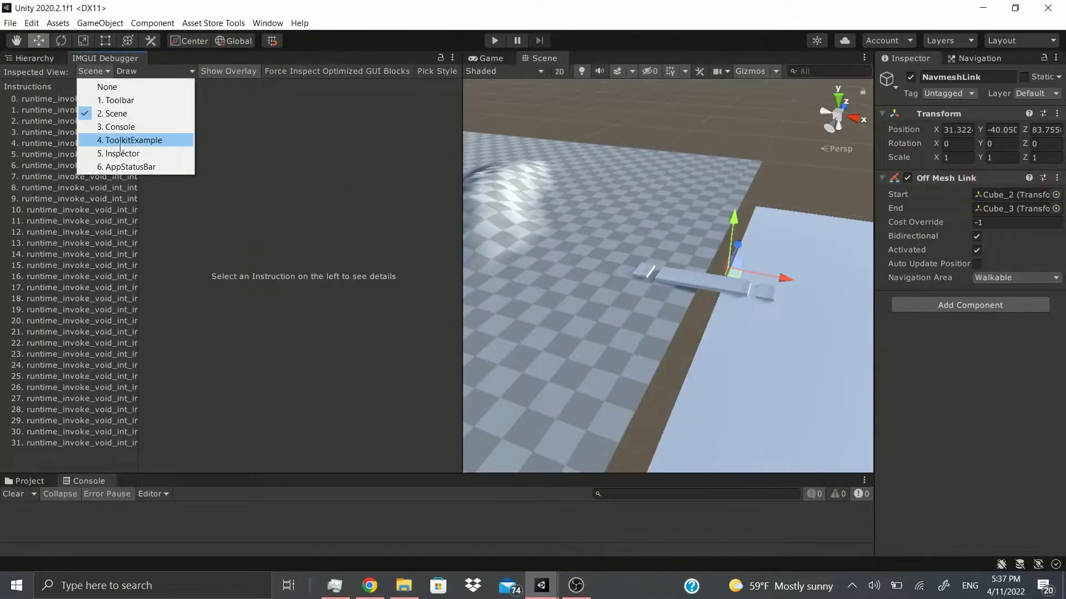
pyautogui.click(128, 141)
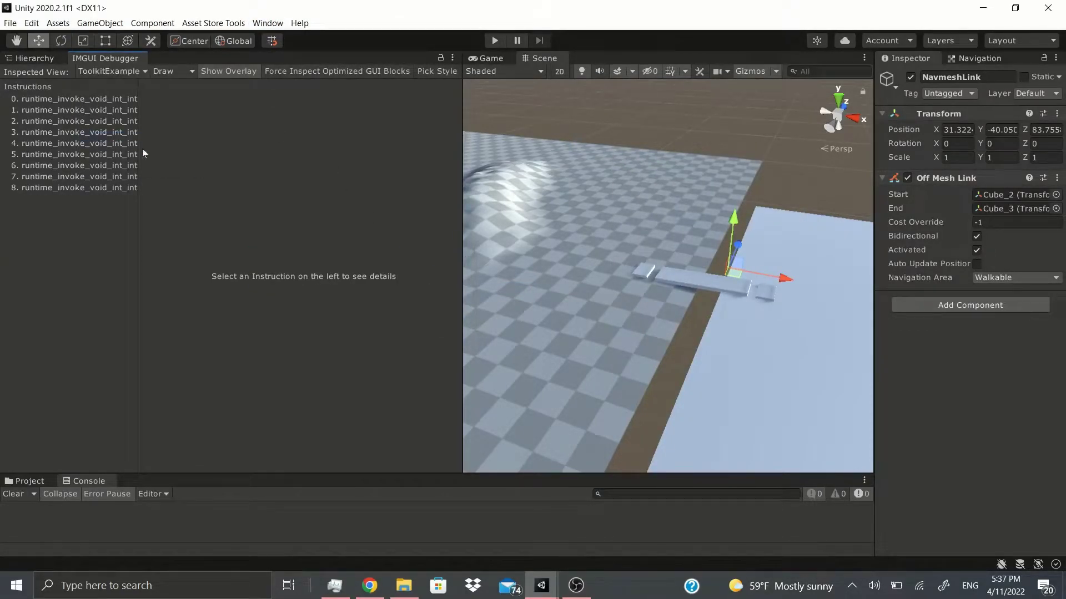
# Examine the ToolkitExample draw instructions one after another, down to instruction 8
pyautogui.click(53, 97)
pyautogui.click(58, 111)
pyautogui.click(63, 121)
pyautogui.click(72, 144)
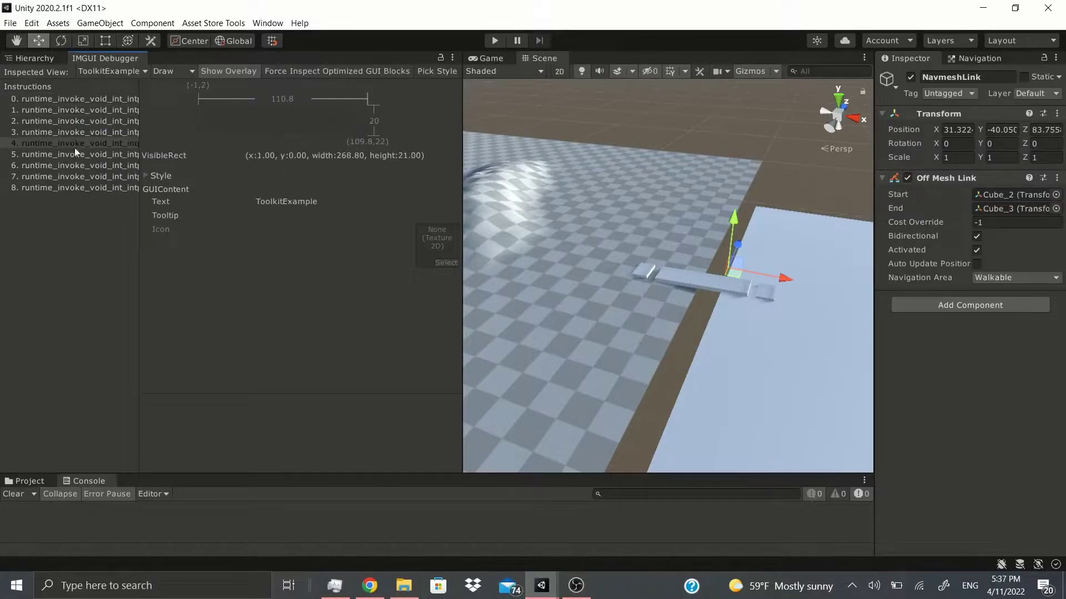
pyautogui.click(80, 165)
pyautogui.click(85, 175)
pyautogui.click(84, 184)
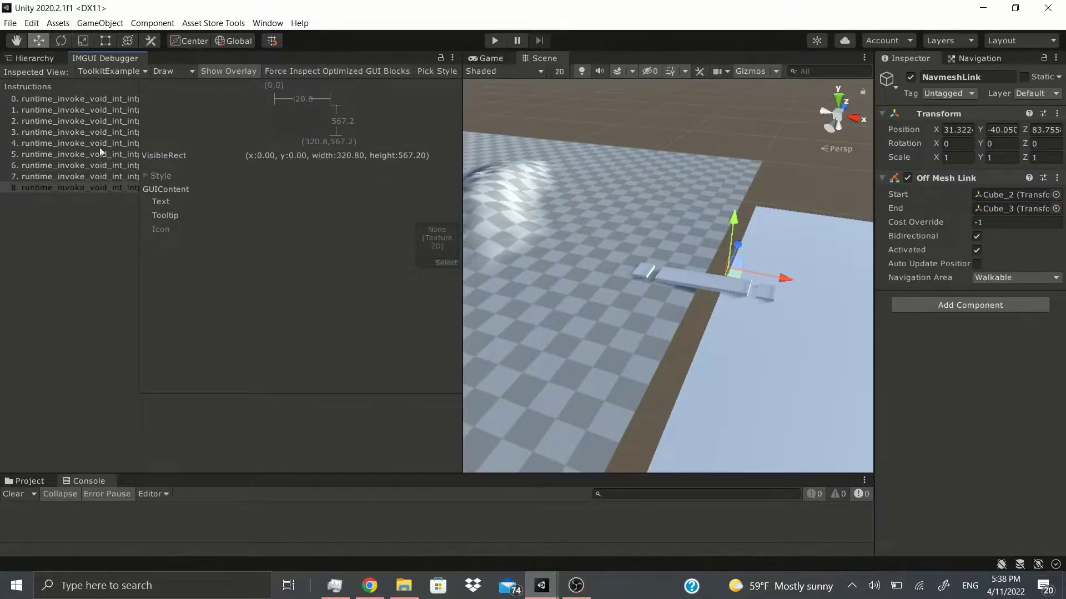
# Change the ToolkitExample instruction type to Clip and examine each clip instruction's details
pyautogui.click(98, 71)
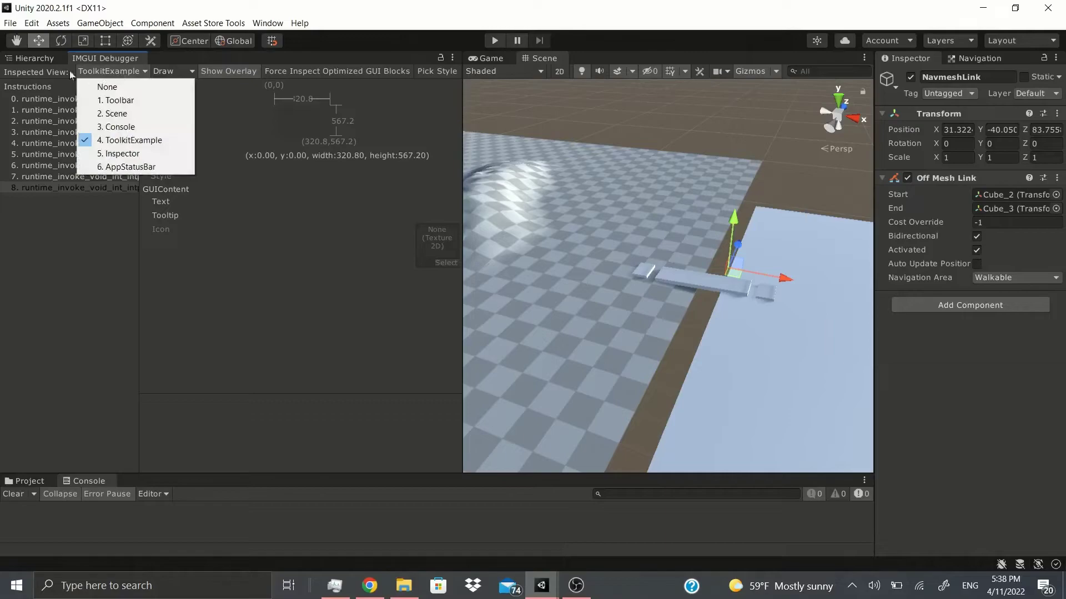
pyautogui.click(170, 71)
pyautogui.click(195, 100)
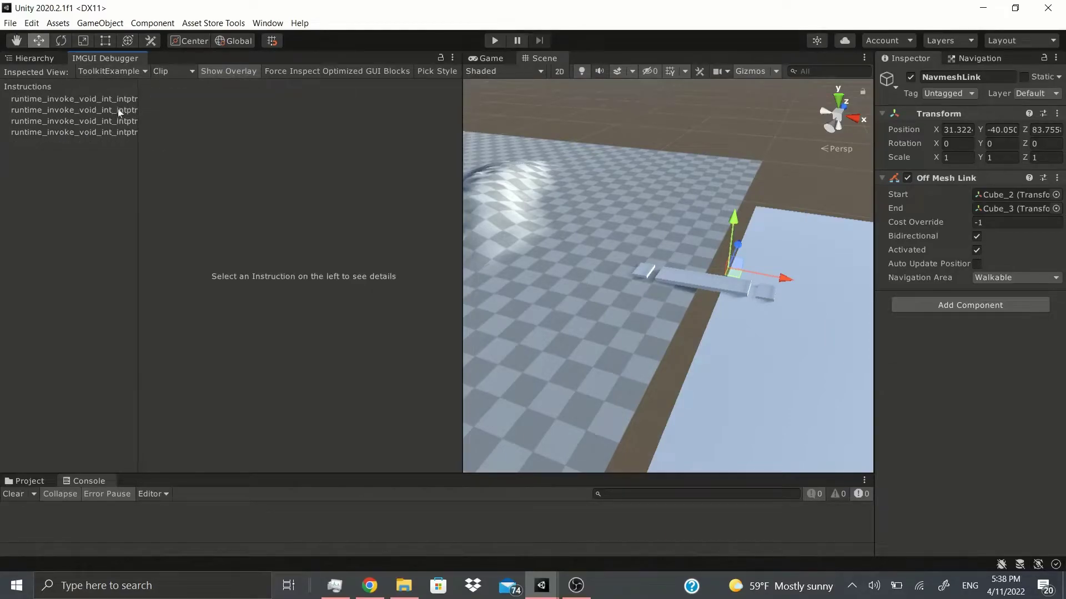
pyautogui.click(121, 108)
pyautogui.click(122, 111)
pyautogui.click(124, 122)
pyautogui.click(125, 131)
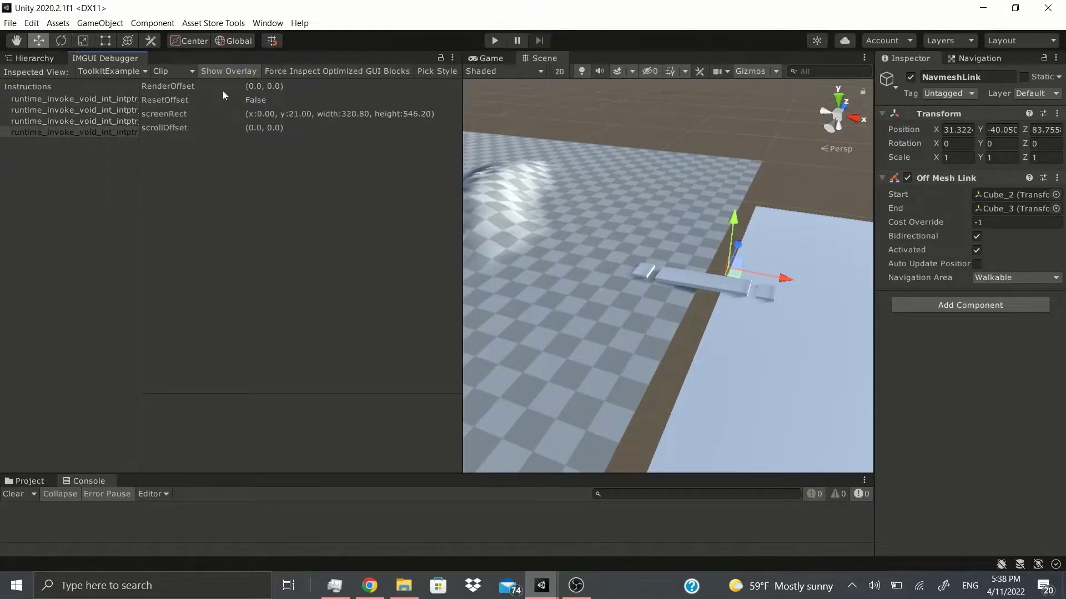
# Change the instruction type to Layout and examine the ProcessEvent entry's margins and style
pyautogui.click(183, 71)
pyautogui.click(172, 116)
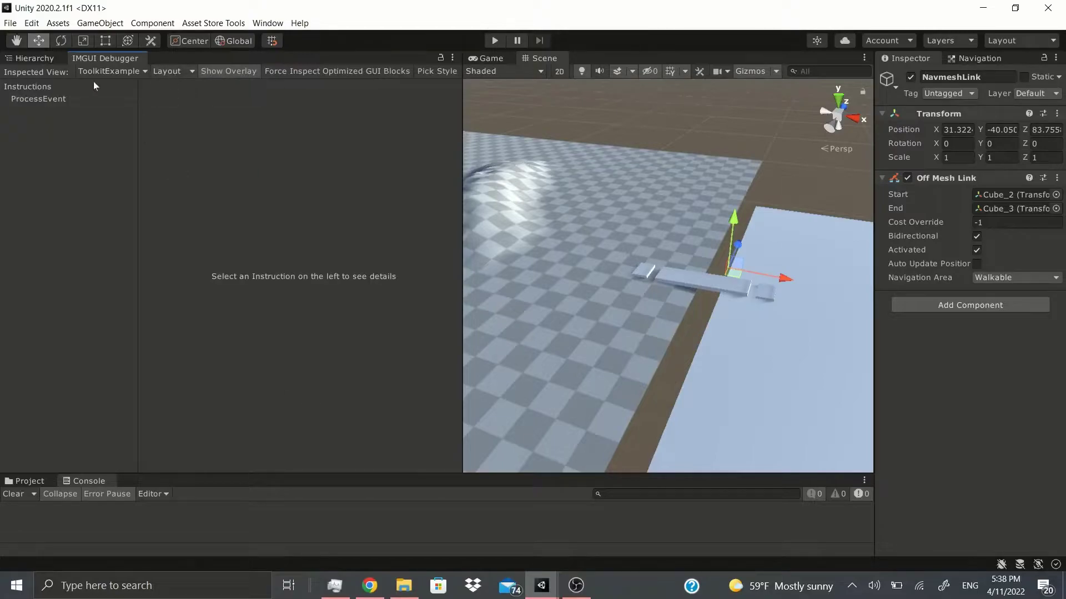
pyautogui.click(56, 99)
# View the Named Control, Property and Unified instruction types, and examine an entry in the Unified list
pyautogui.click(159, 67)
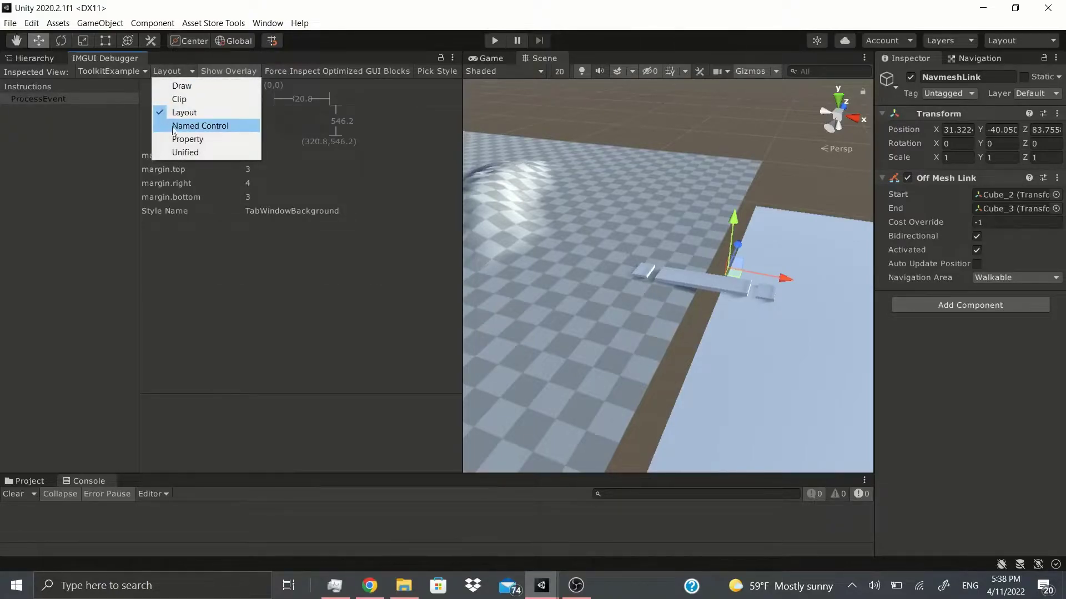
pyautogui.click(167, 126)
pyautogui.click(190, 69)
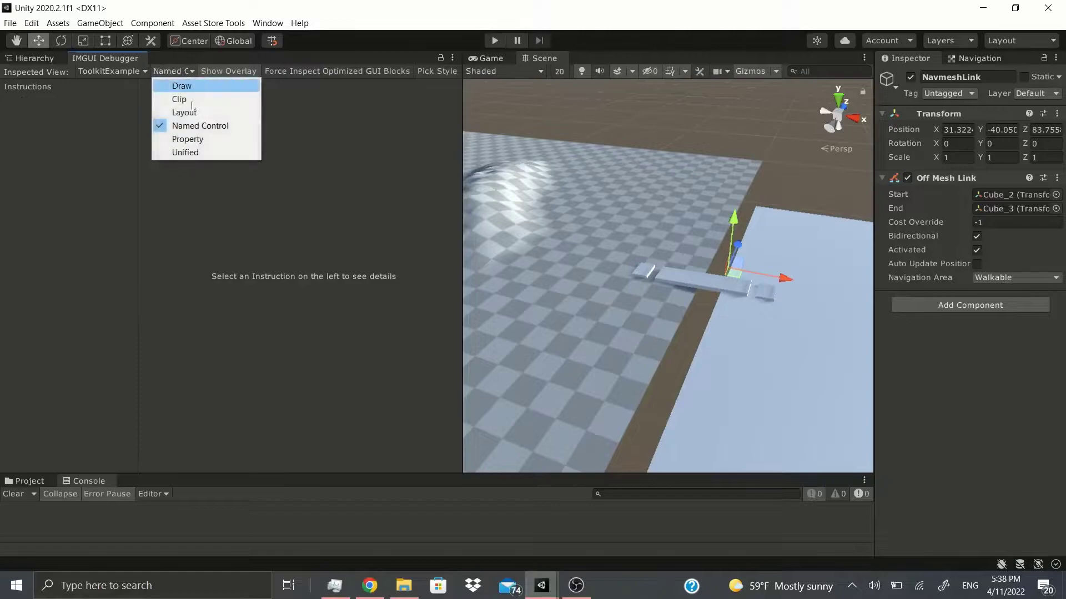
pyautogui.click(183, 139)
pyautogui.click(163, 71)
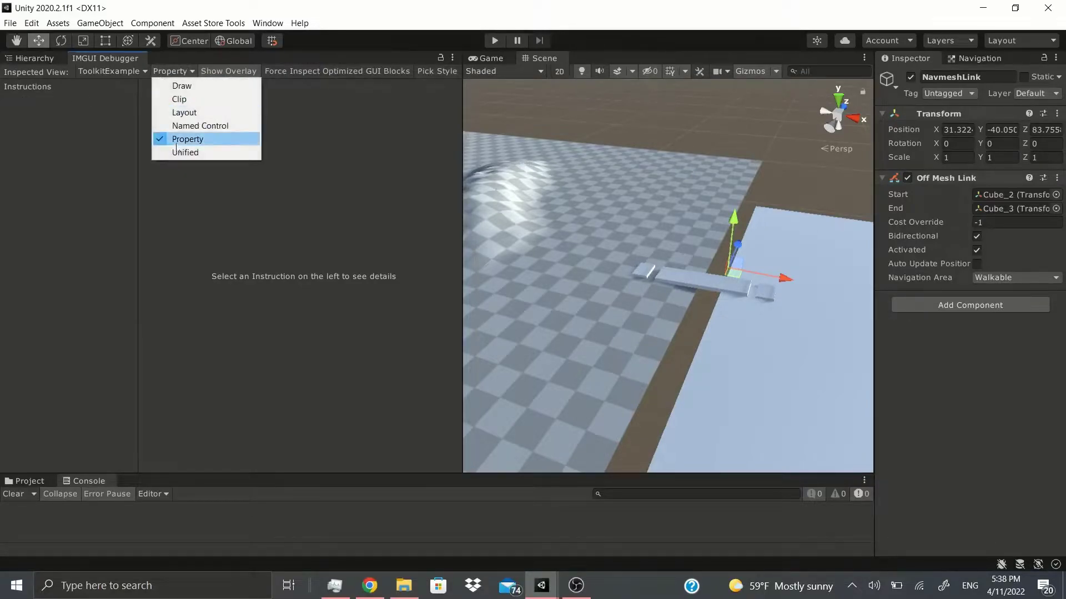
pyautogui.click(183, 152)
pyautogui.click(67, 99)
# Return the instruction type to Draw and select instruction 1 of the ToolkitExample view
pyautogui.click(166, 71)
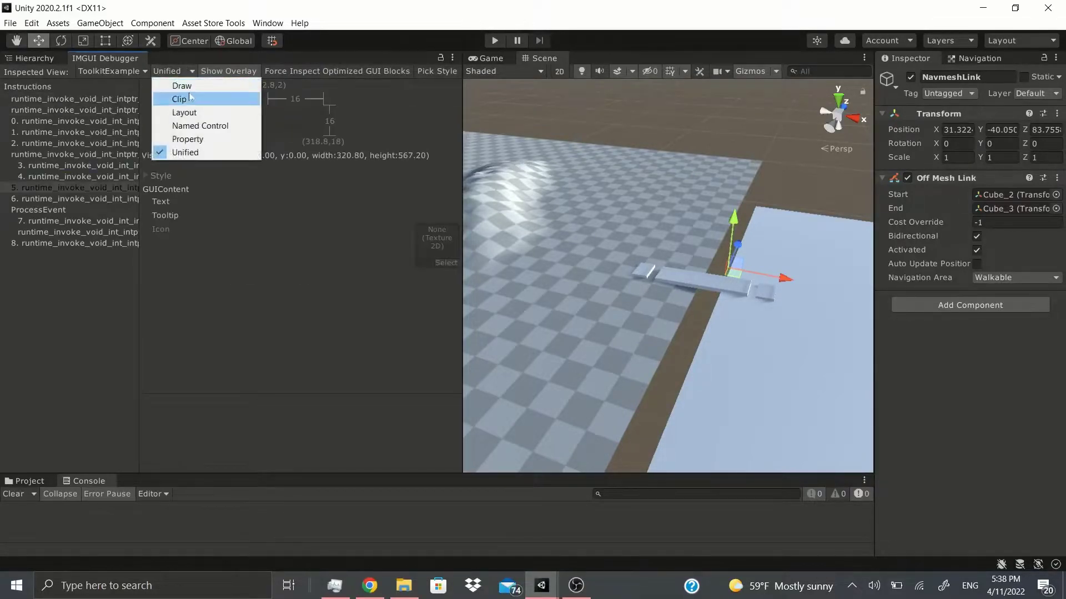
pyautogui.click(177, 88)
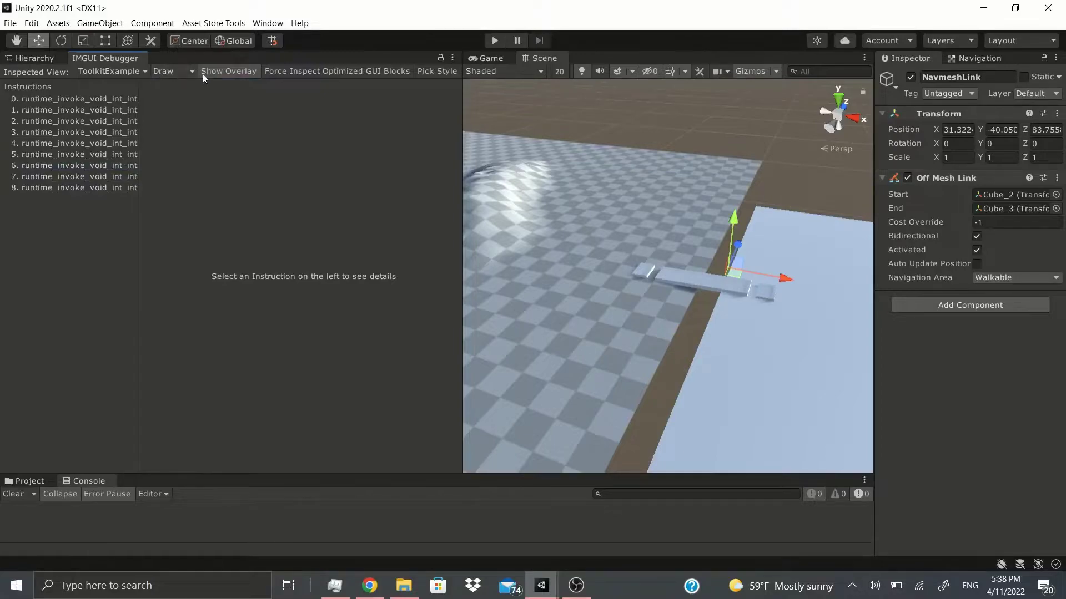
pyautogui.press('Down')
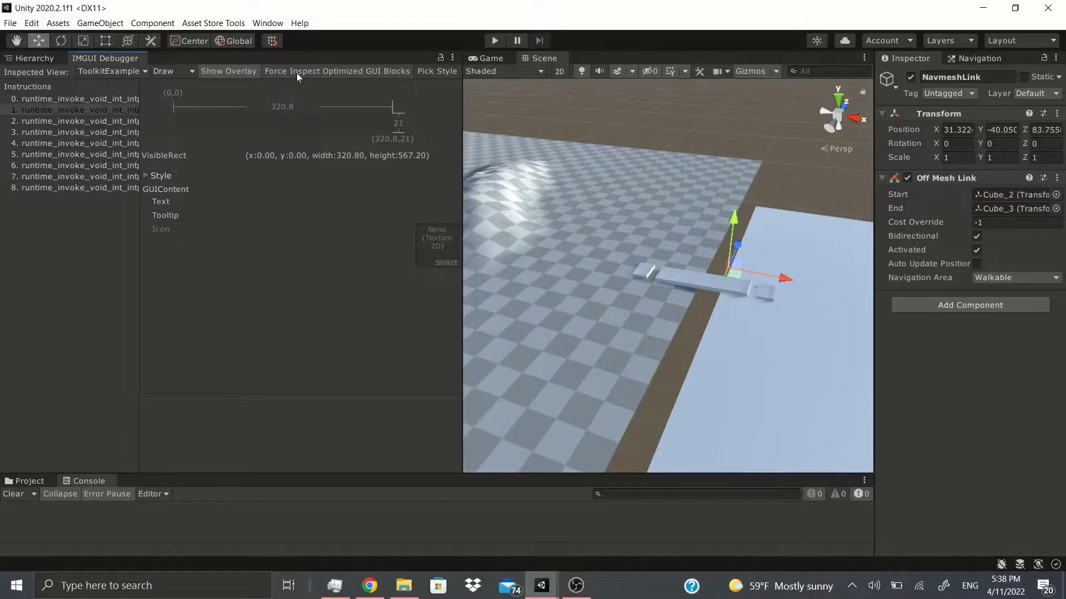
# Set the inspected view back to Toolbar, examine the Hand Tool instruction, and toggle the Show Overlay option
pyautogui.click(111, 71)
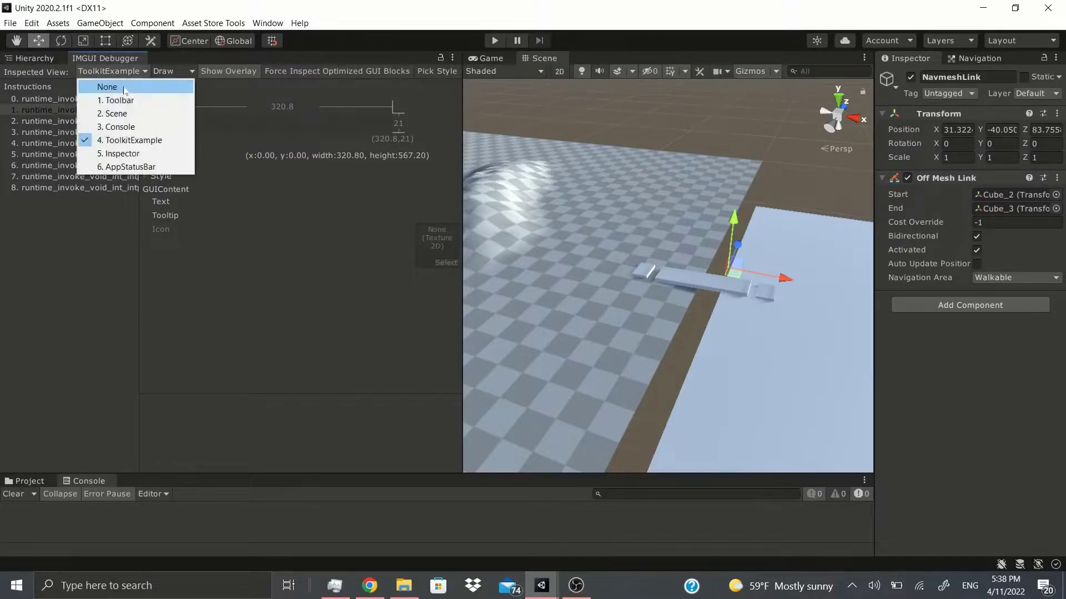
pyautogui.click(119, 100)
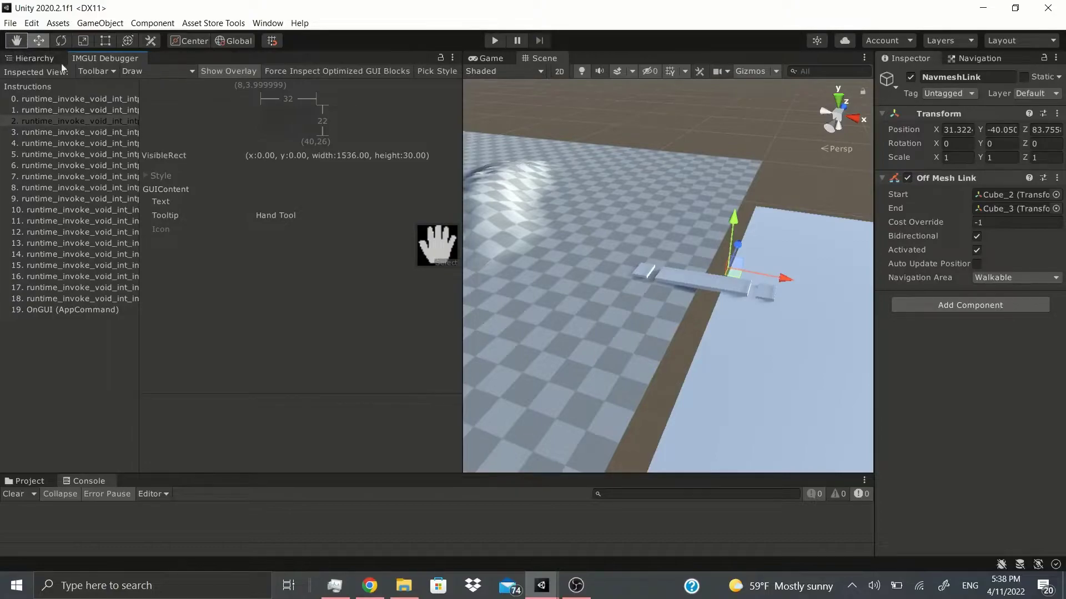
pyautogui.click(239, 70)
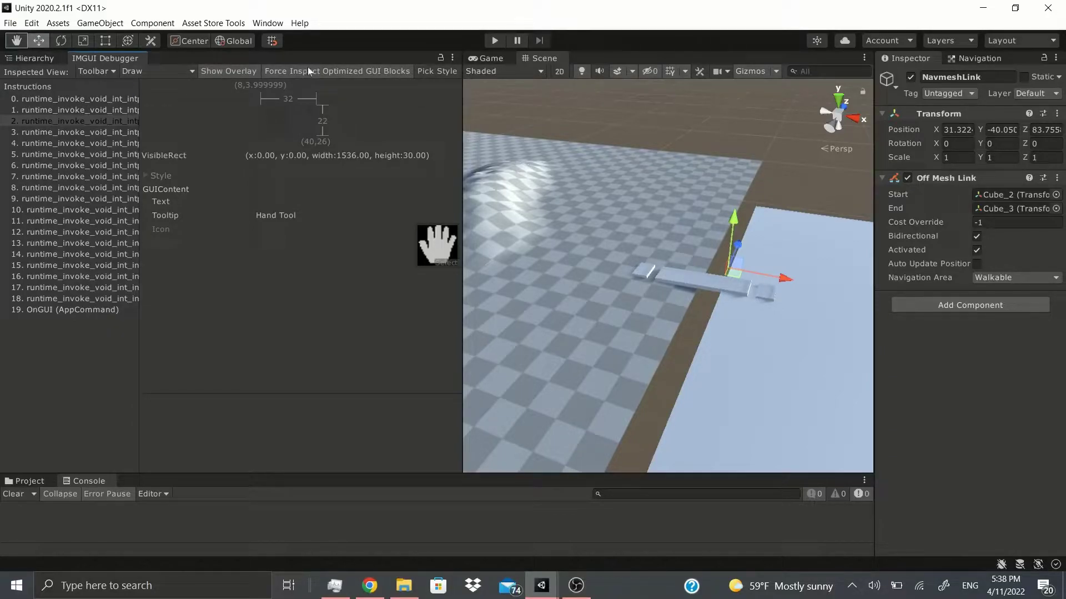
# Use Pick Style to pick the Transform component's header in the Inspector and examine its place in the instruction list
pyautogui.click(432, 72)
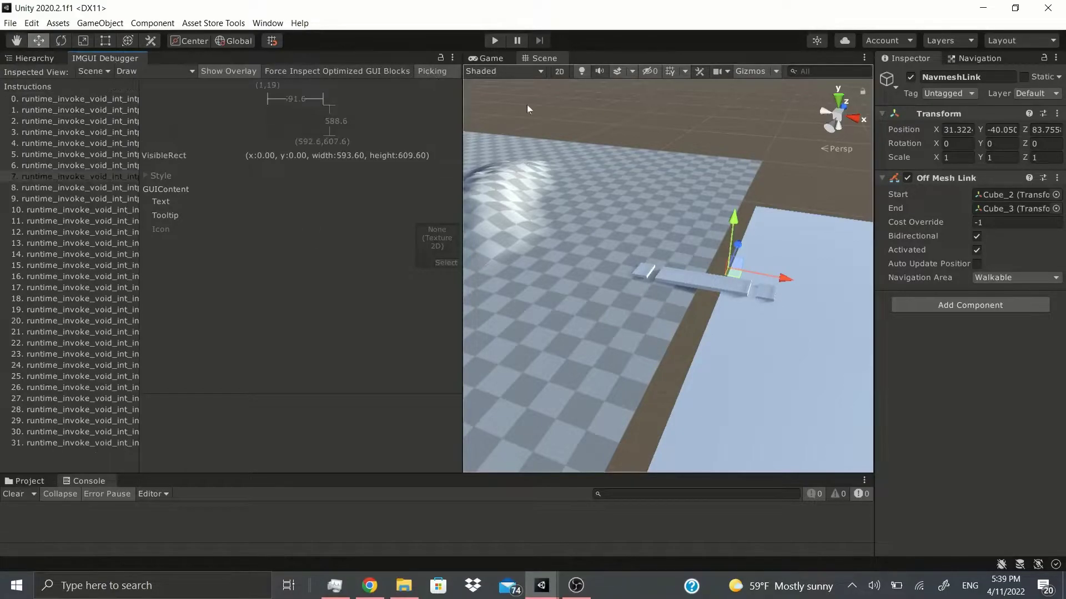
pyautogui.click(427, 67)
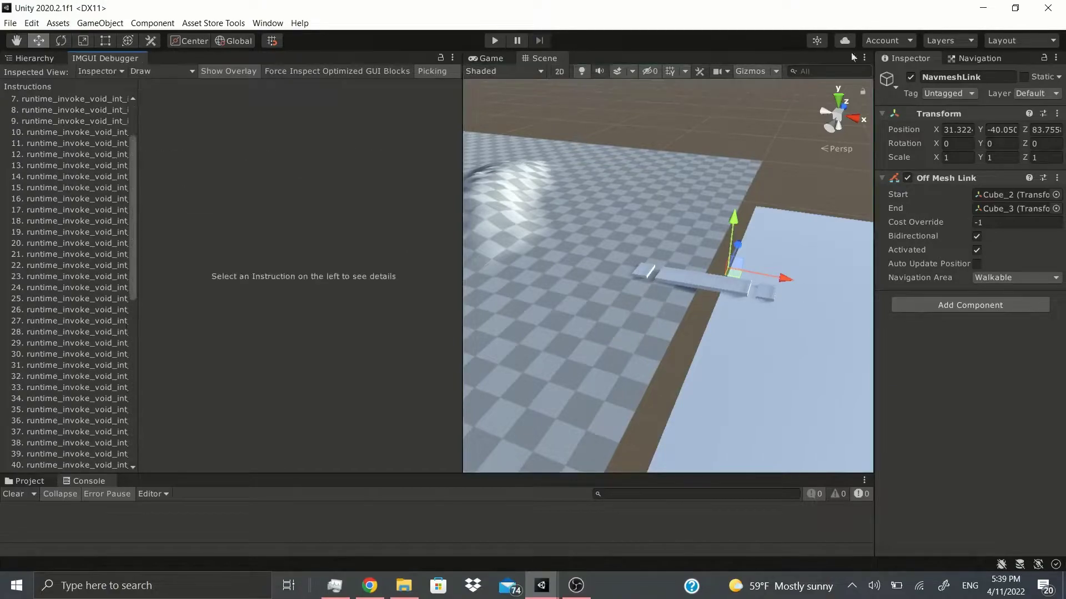
pyautogui.click(930, 115)
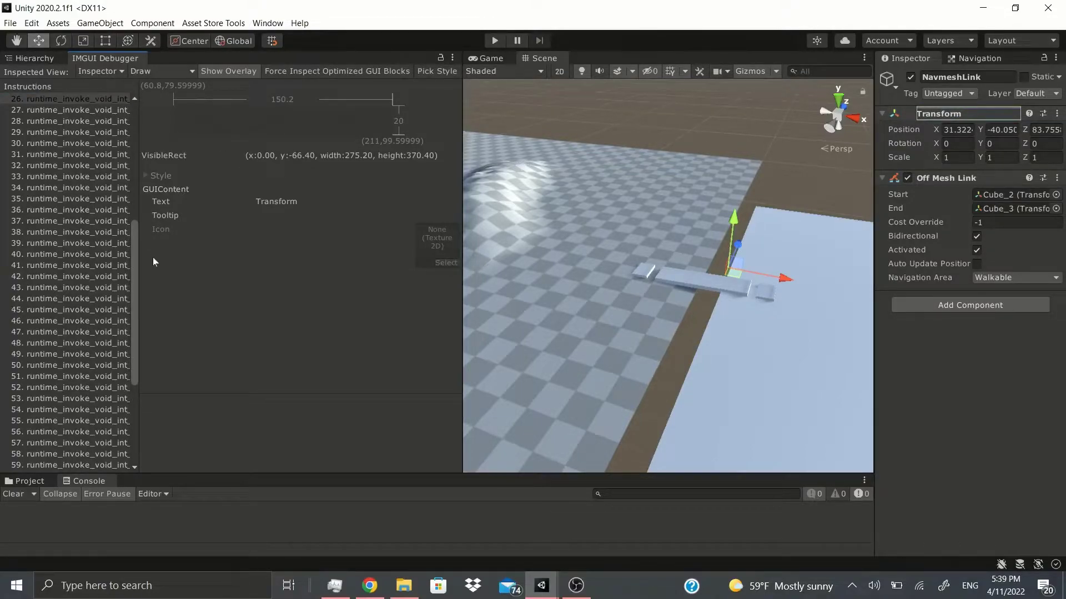
pyautogui.moveTo(135, 253); pyautogui.dragTo(131, 141)
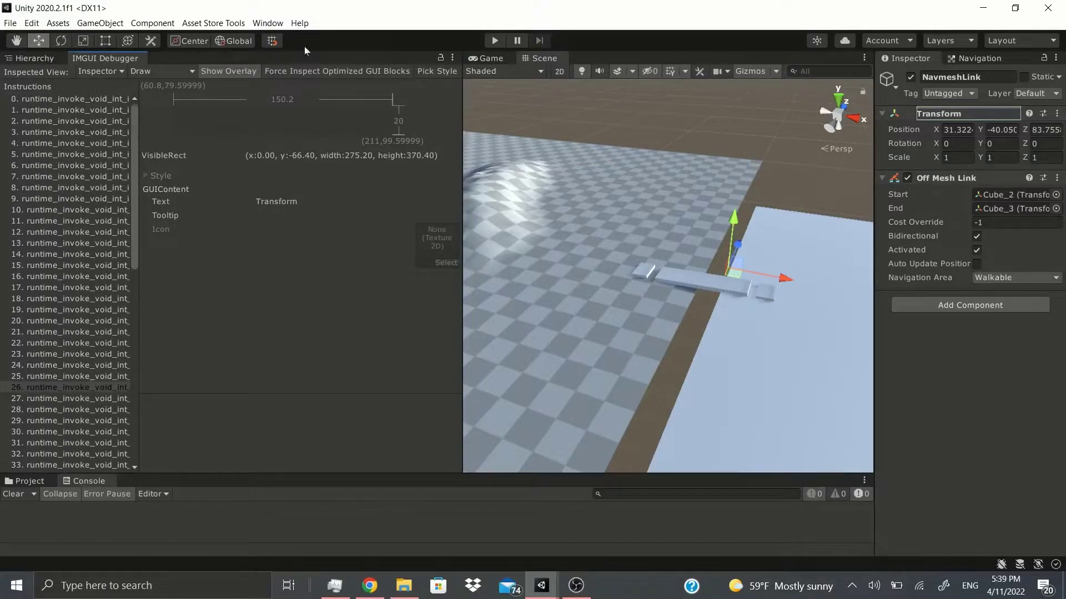
# Close the IMGUI Debugger tab and narrow the Hierarchy panel so the Scene view regains its width
pyautogui.rightClick(130, 59)
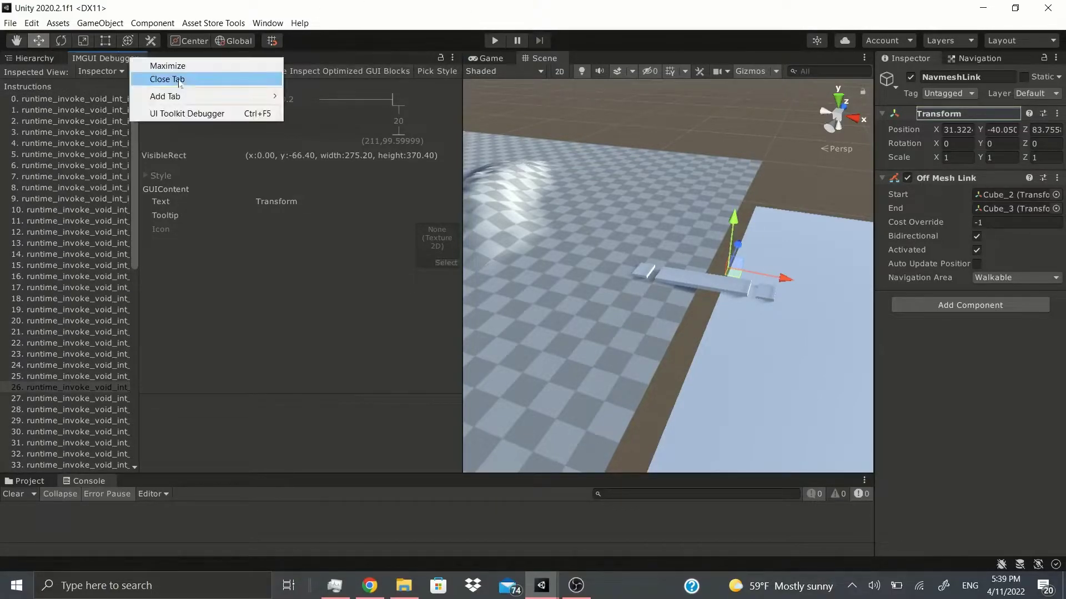
pyautogui.click(179, 79)
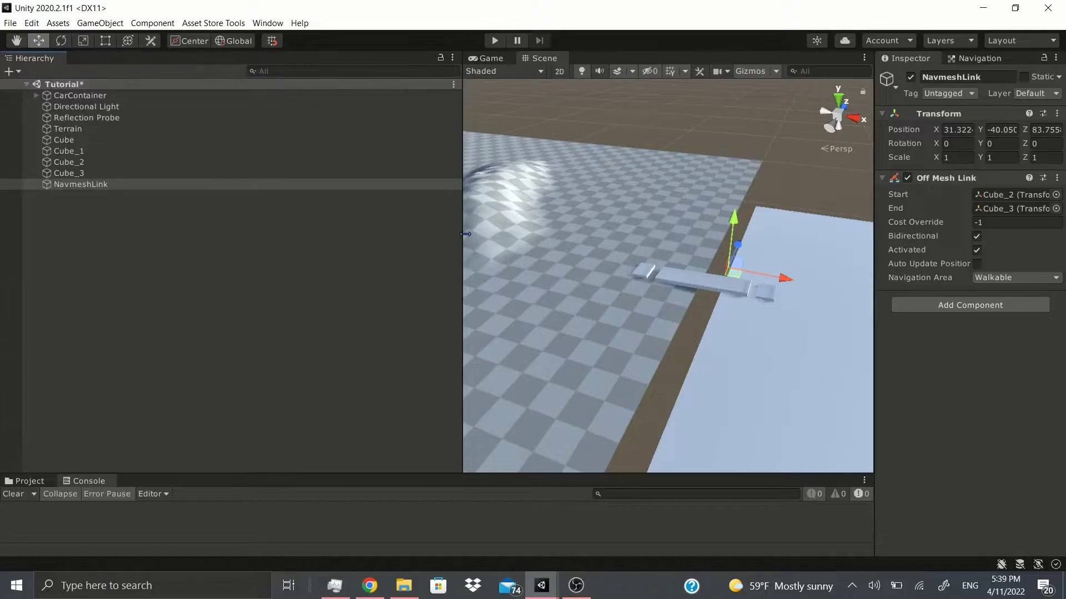
pyautogui.moveTo(466, 239); pyautogui.dragTo(164, 238)
# Open the Physics Debugger, dock it as a tab beside the Hierarchy, and select the Terrain in the Scene view
pyautogui.click(268, 23)
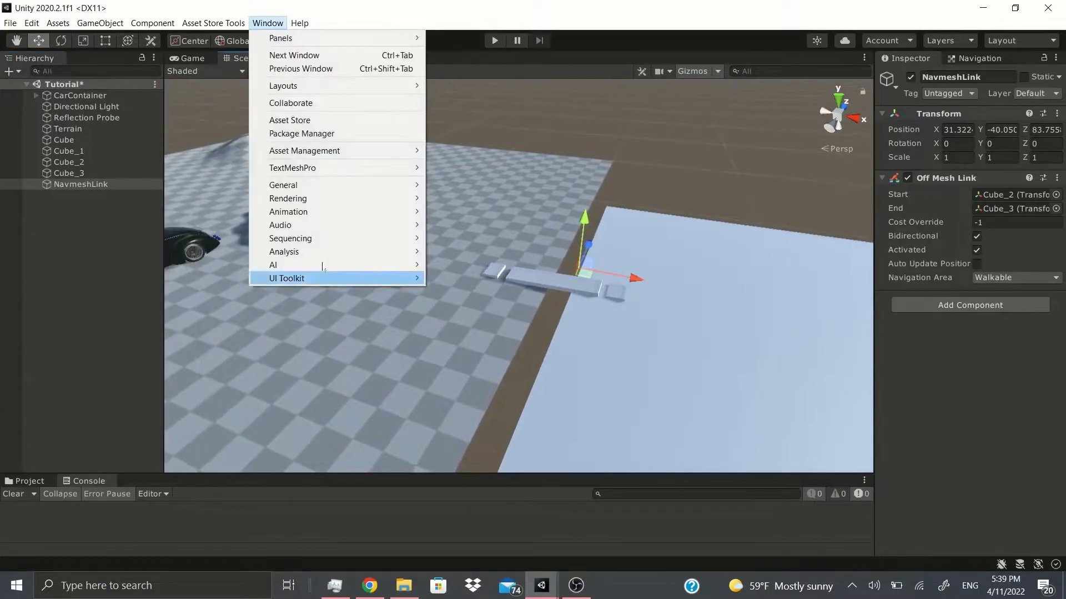
pyautogui.moveTo(321, 255)
pyautogui.click(475, 292)
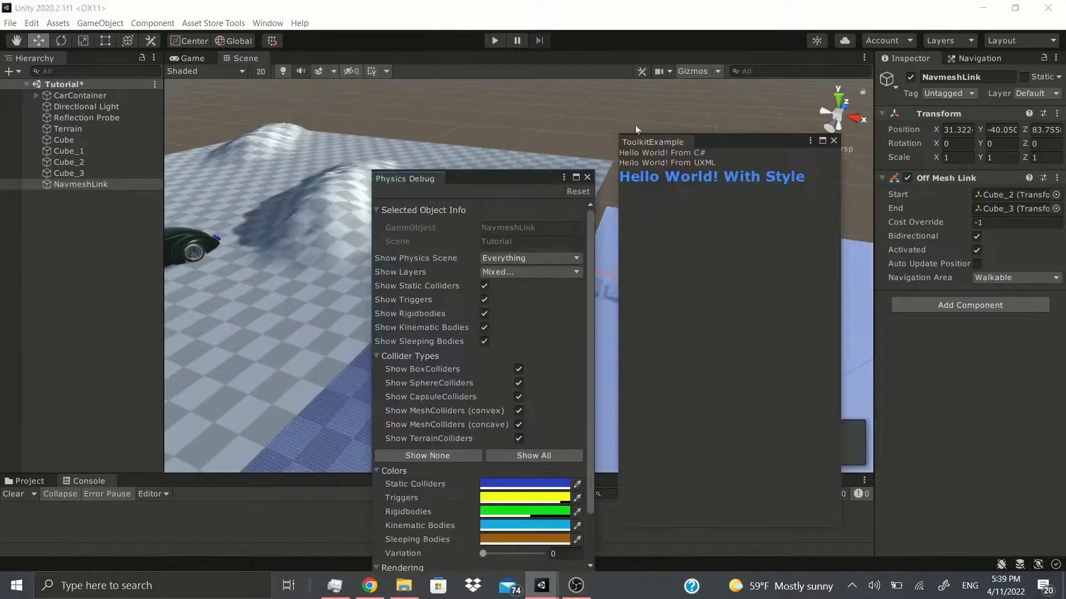
pyautogui.moveTo(393, 181); pyautogui.dragTo(88, 59)
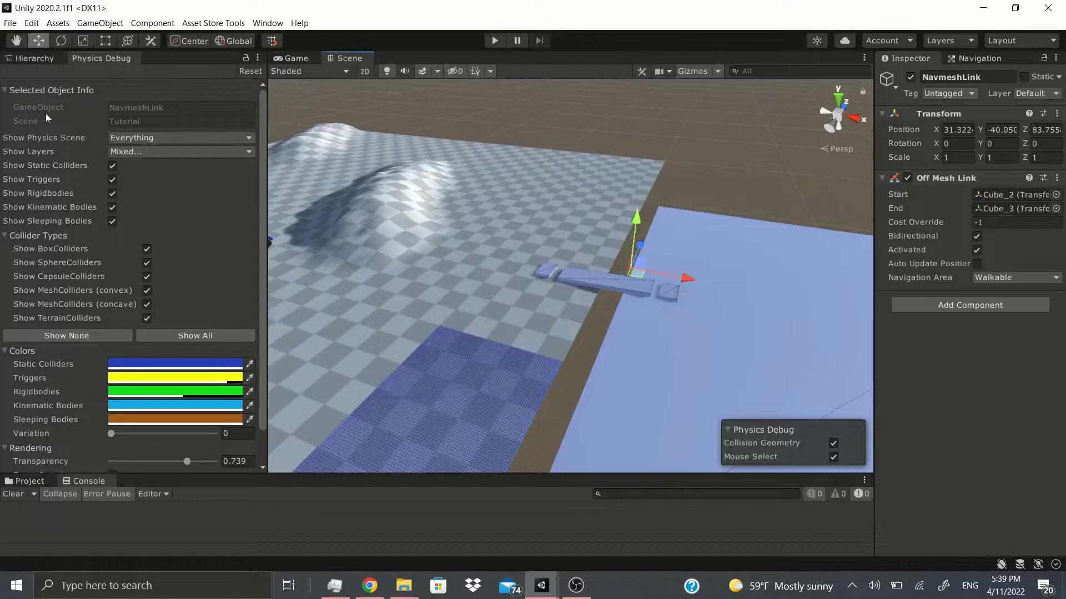
pyautogui.click(434, 220)
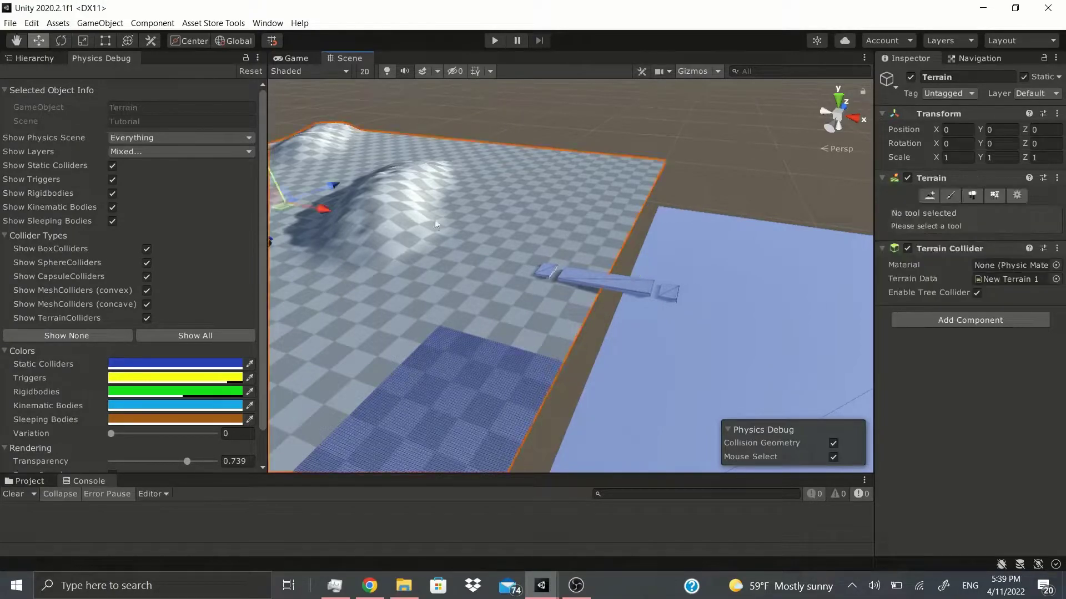
# Examine the scene choices under Show Physics Scene and the layer choices under Show Layers, leaving both unchanged
pyautogui.click(117, 139)
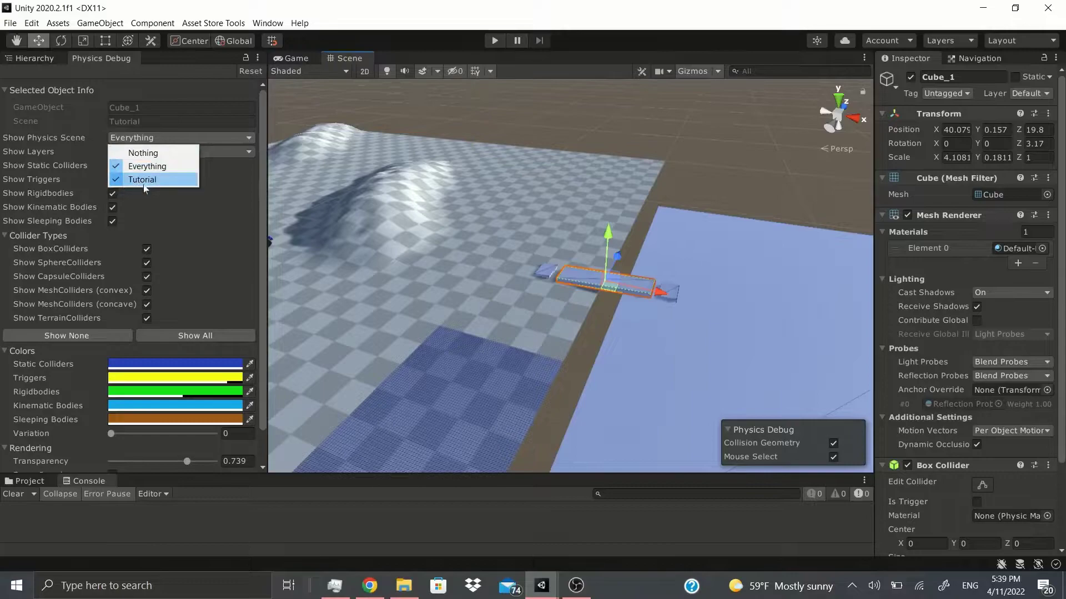
pyautogui.click(82, 163)
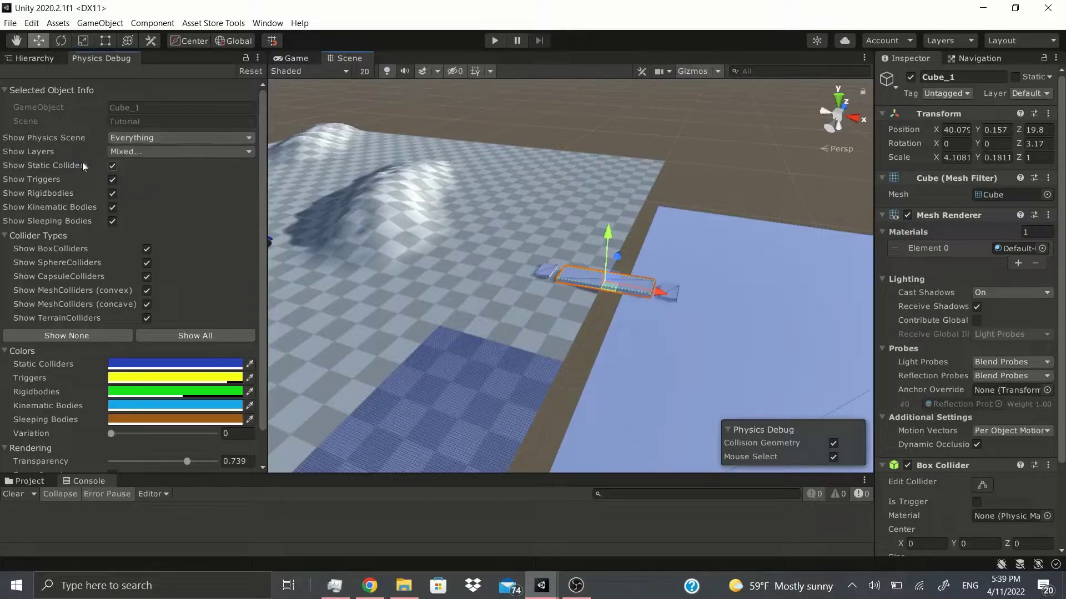
pyautogui.click(135, 153)
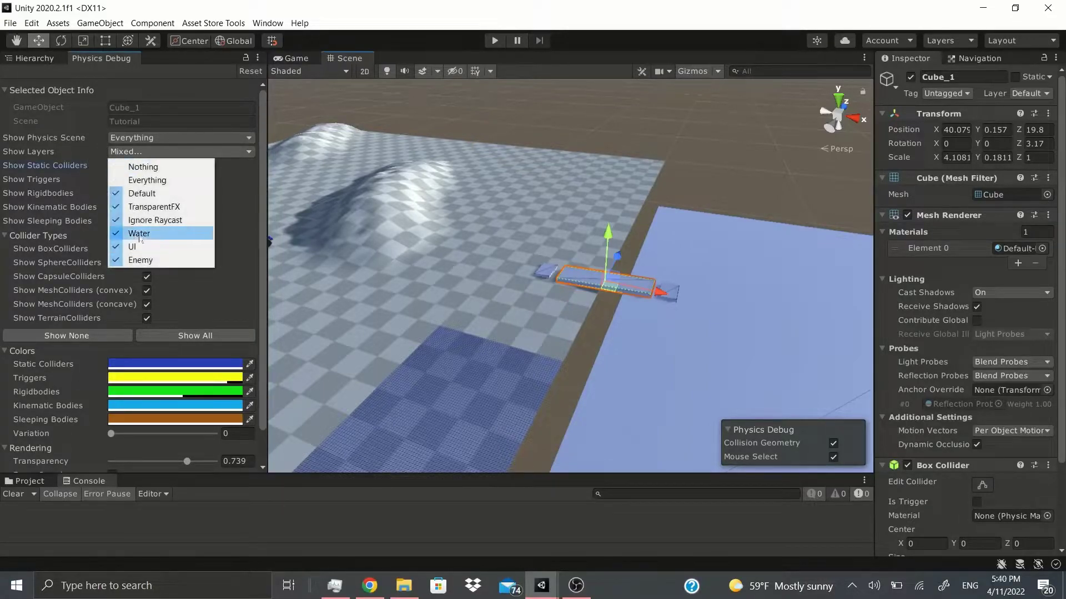
pyautogui.click(101, 190)
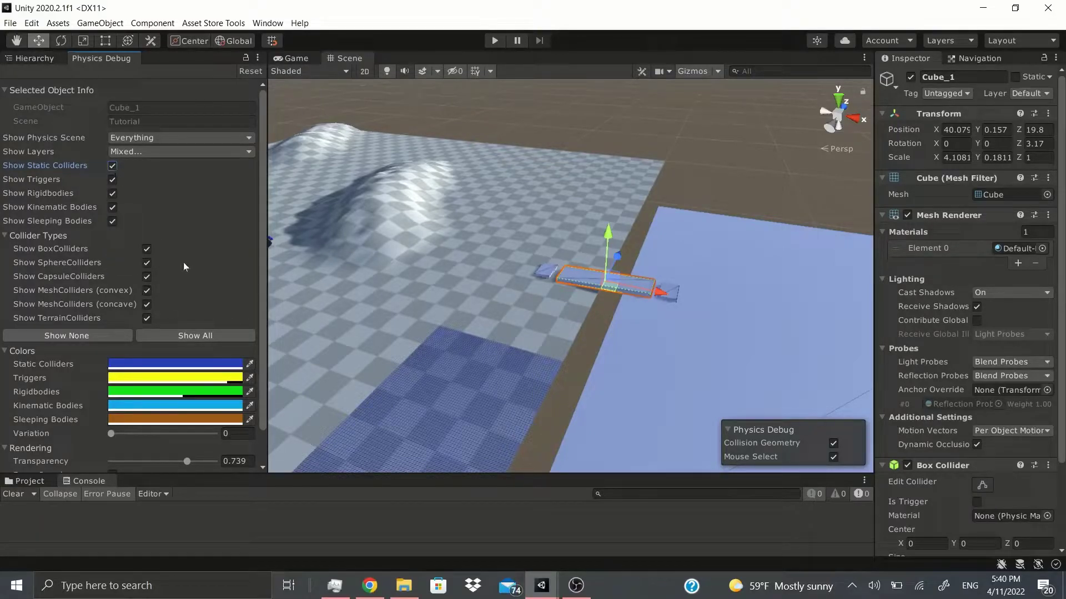
# Toggle Show Static Colliders, Show Triggers and Show Rigidbodies off and back on to compare the collision display
pyautogui.press('w')
pyautogui.moveTo(356, 338)
pyautogui.mouseDown(button='right')
pyautogui.moveTo(289, 348)
pyautogui.moveTo(349, 319)
pyautogui.mouseUp(button='right')
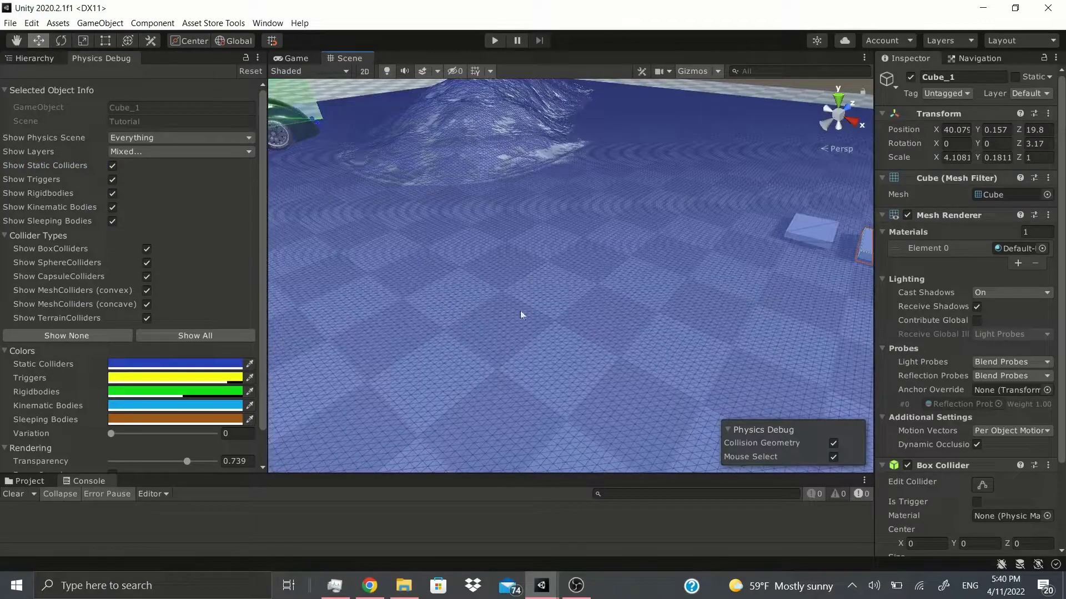
pyautogui.click(112, 166)
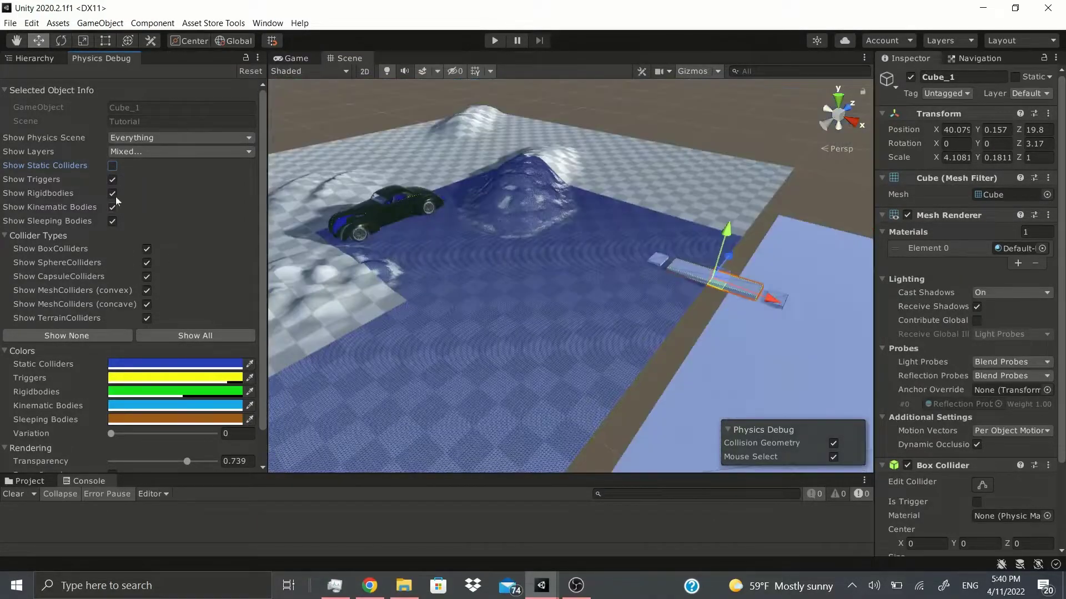
pyautogui.click(113, 165)
pyautogui.click(112, 180)
pyautogui.click(112, 194)
# Raise the physics debug View Distance to 442.61 and Terrain Tiles Max to 1834
pyautogui.scroll(-2, 122, 277)
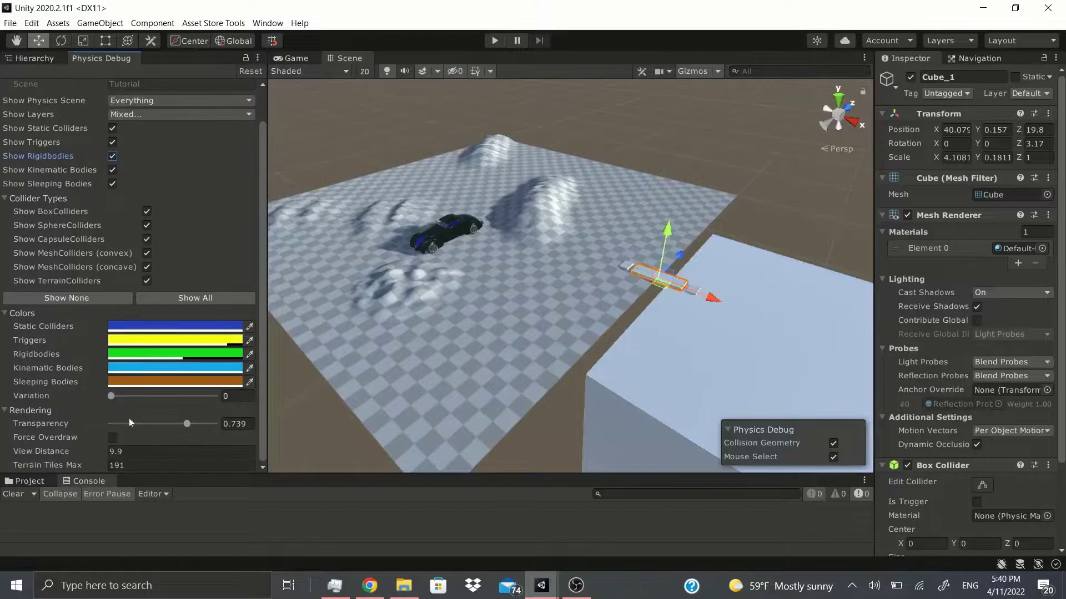
pyautogui.moveTo(64, 462); pyautogui.dragTo(75, 468)
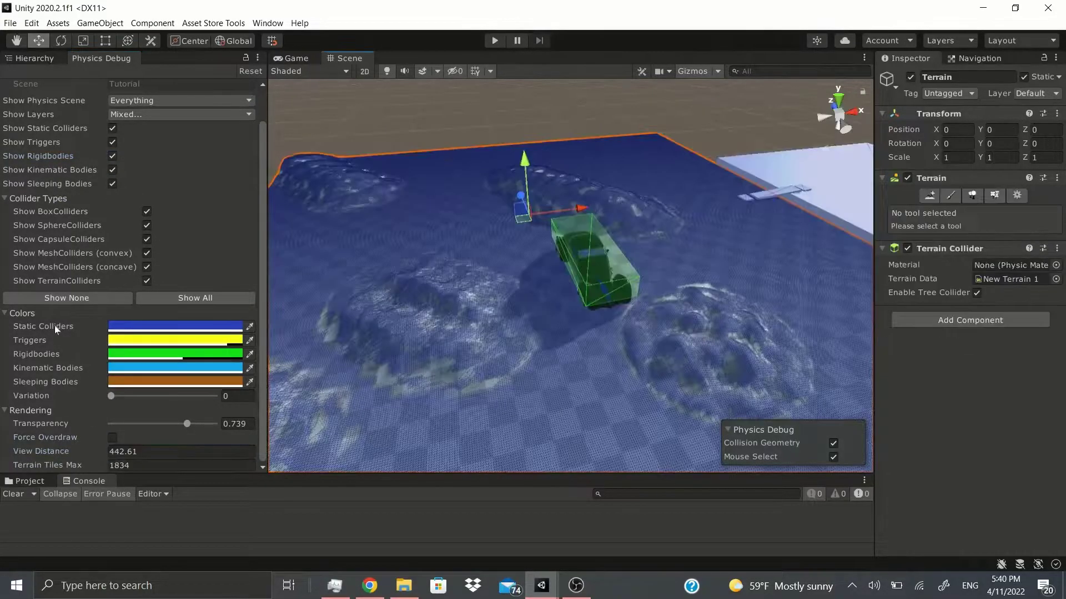
# Toggle individual collider types, hide everything with Show None, and restore all colliders with Show All
pyautogui.click(146, 212)
pyautogui.click(146, 225)
pyautogui.click(147, 254)
pyautogui.click(107, 300)
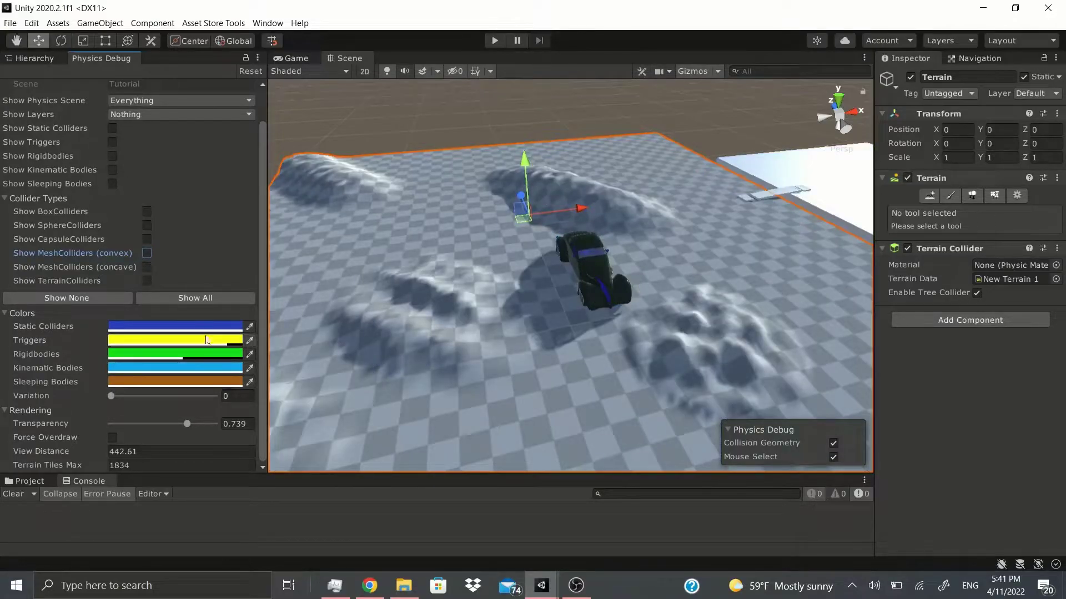
pyautogui.click(195, 298)
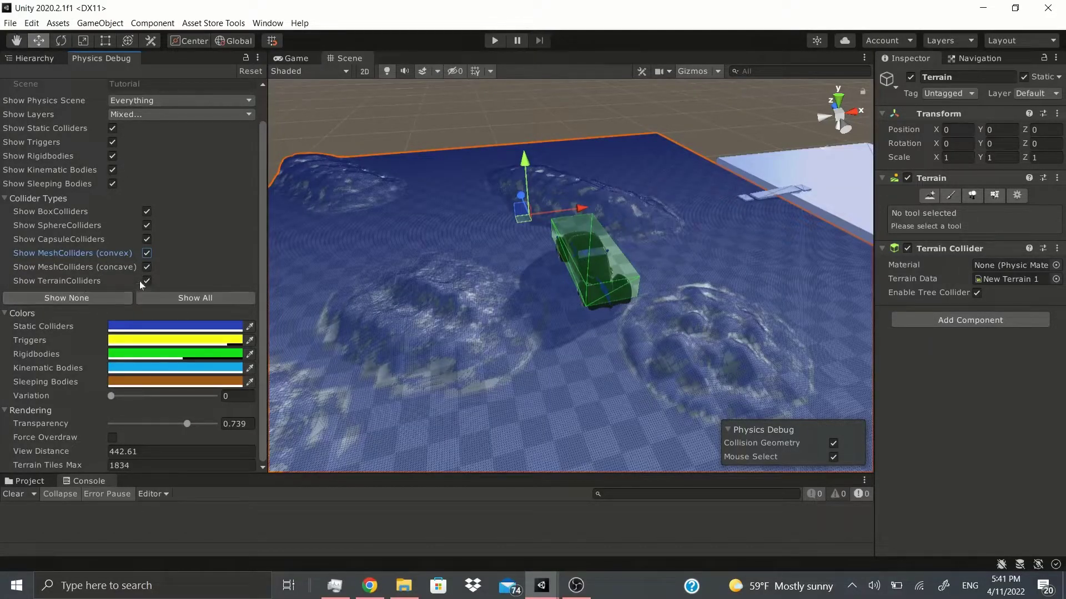
pyautogui.click(144, 282)
pyautogui.click(145, 268)
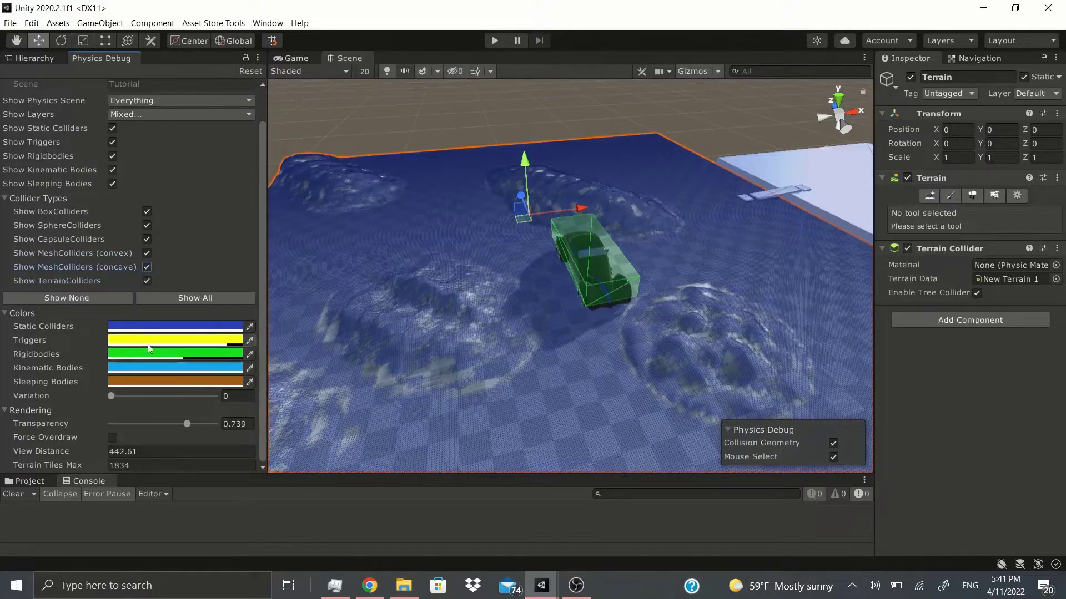
# Change the Static Colliders color to magenta, hexadecimal B929A3
pyautogui.click(129, 329)
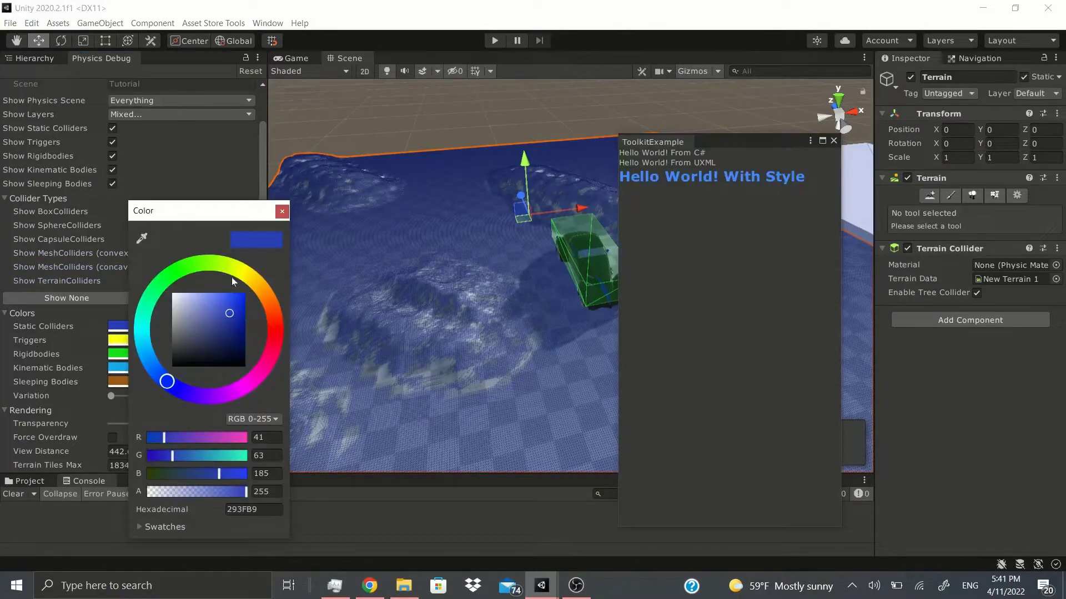
pyautogui.press('Escape')
pyautogui.click(192, 329)
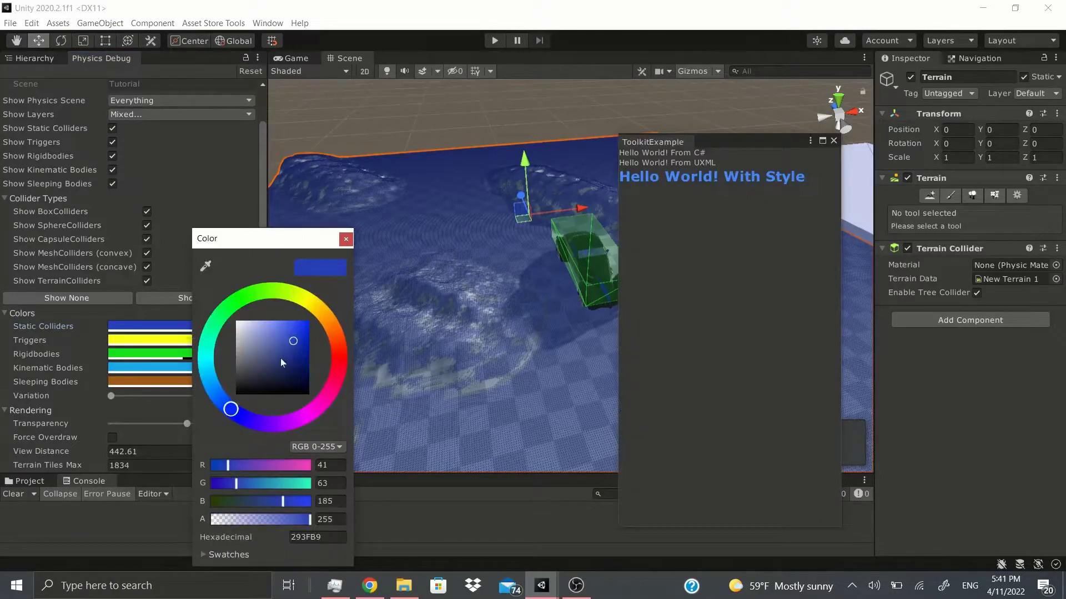
pyautogui.moveTo(231, 409); pyautogui.dragTo(319, 414)
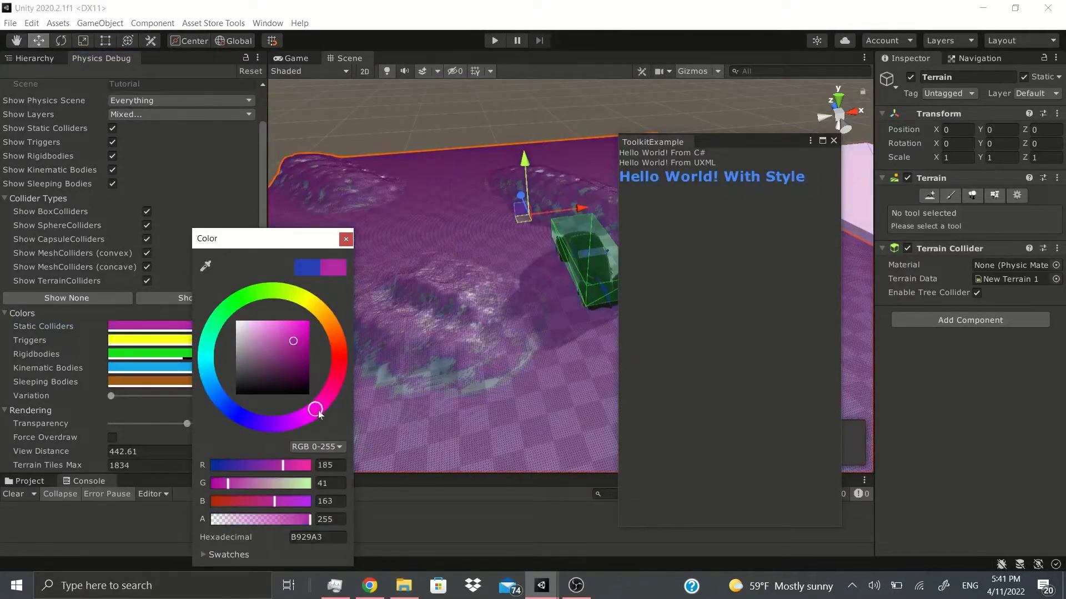
pyautogui.moveTo(561, 419); pyautogui.dragTo(602, 402, button='right')
# Change the Rigidbodies color to red and view the car's collider against the terrain
pyautogui.click(151, 355)
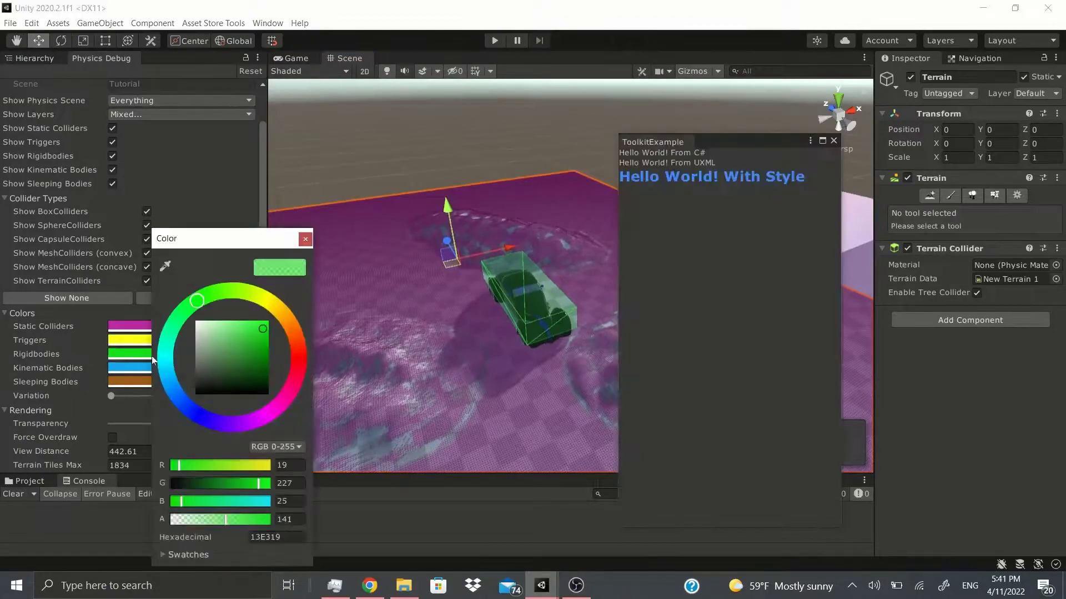
pyautogui.moveTo(177, 386); pyautogui.dragTo(298, 355)
pyautogui.moveTo(422, 336); pyautogui.dragTo(688, 264, button='right')
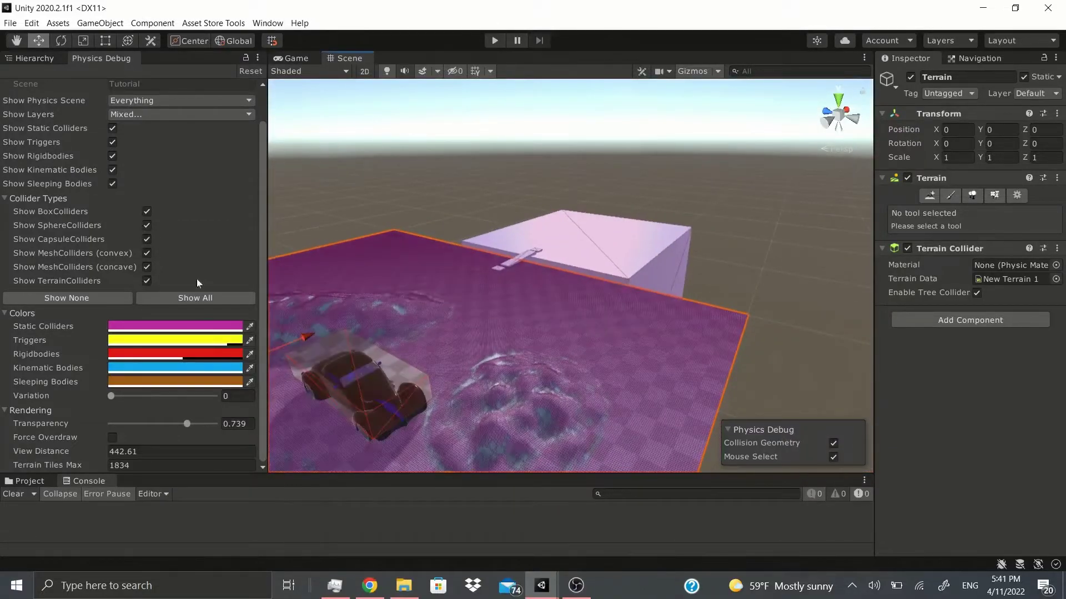
# Reset the physics debug settings to their defaults and set Variation to 0.805 and Transparency to 0.612
pyautogui.click(244, 71)
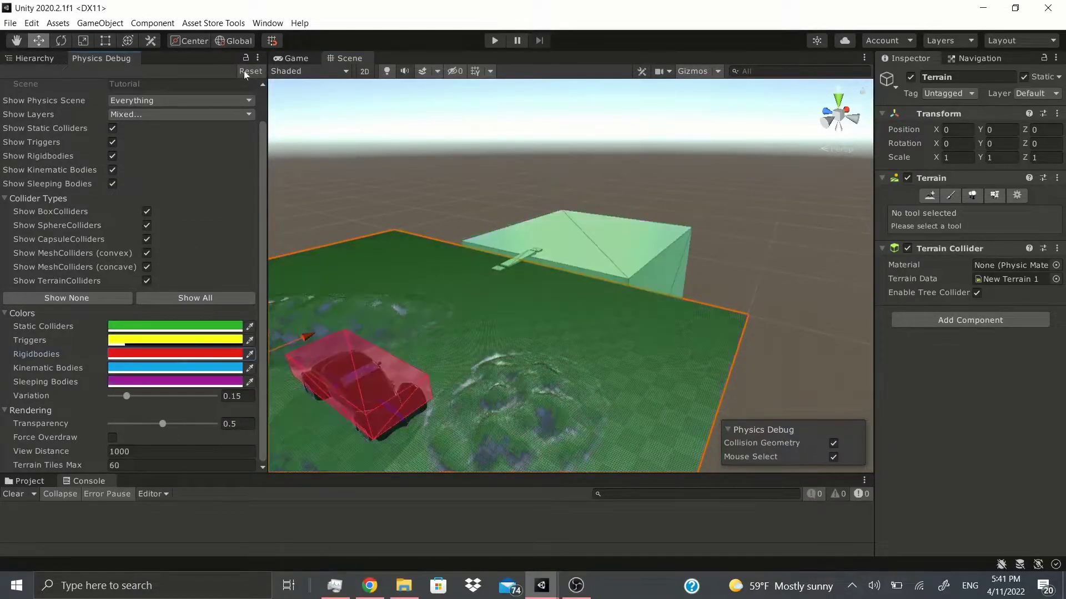
pyautogui.keyDown('alt'); pyautogui.moveTo(405, 174); pyautogui.dragTo(333, 275); pyautogui.keyUp('alt')
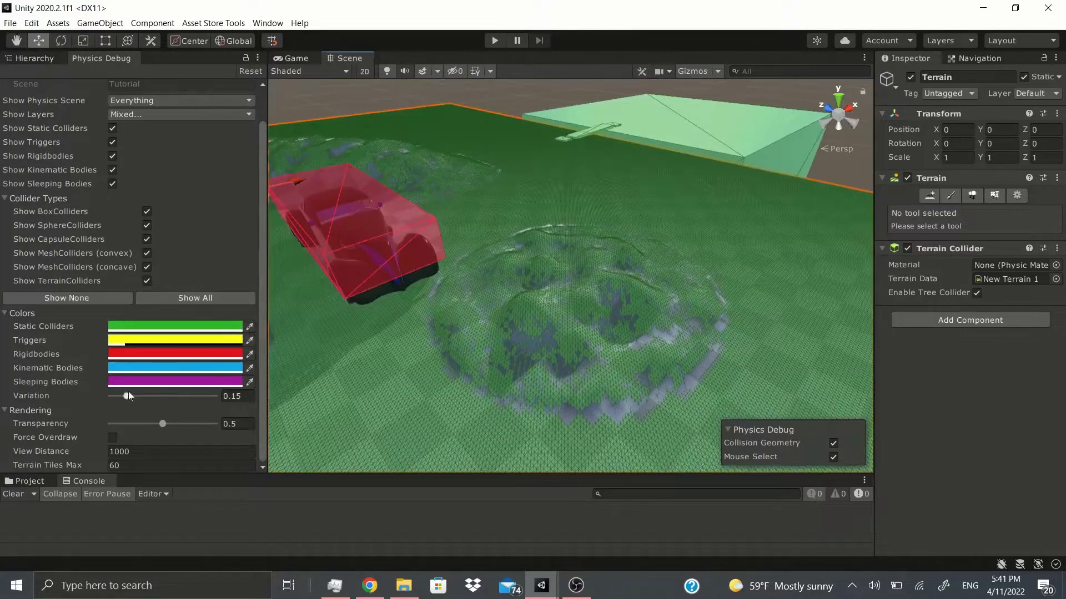
pyautogui.moveTo(127, 396); pyautogui.dragTo(38, 364)
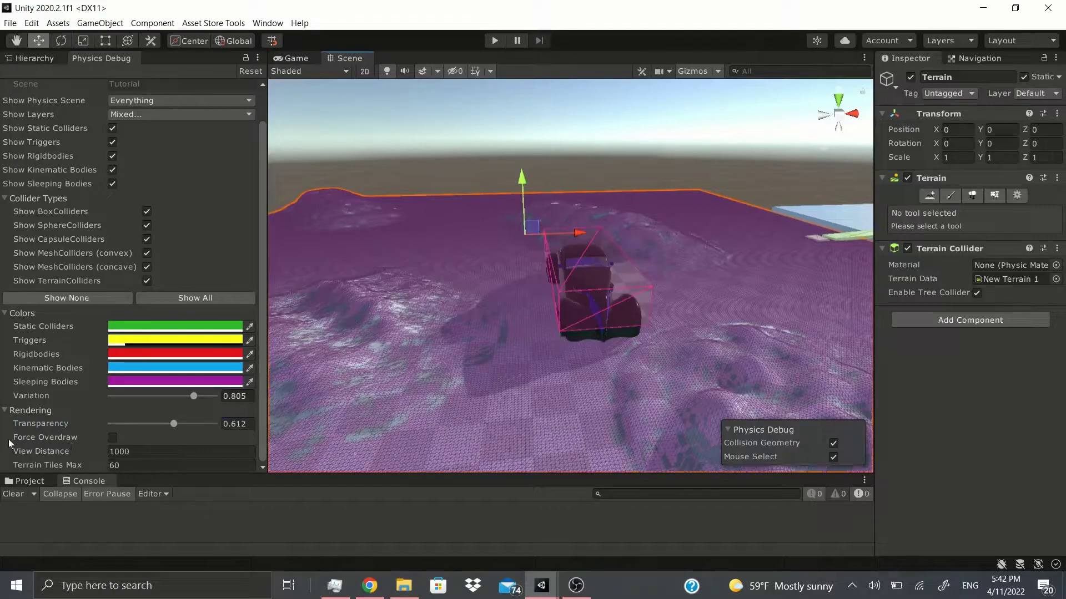
# Turn Force Overdraw on and back off to compare how the colliders are drawn
pyautogui.click(113, 438)
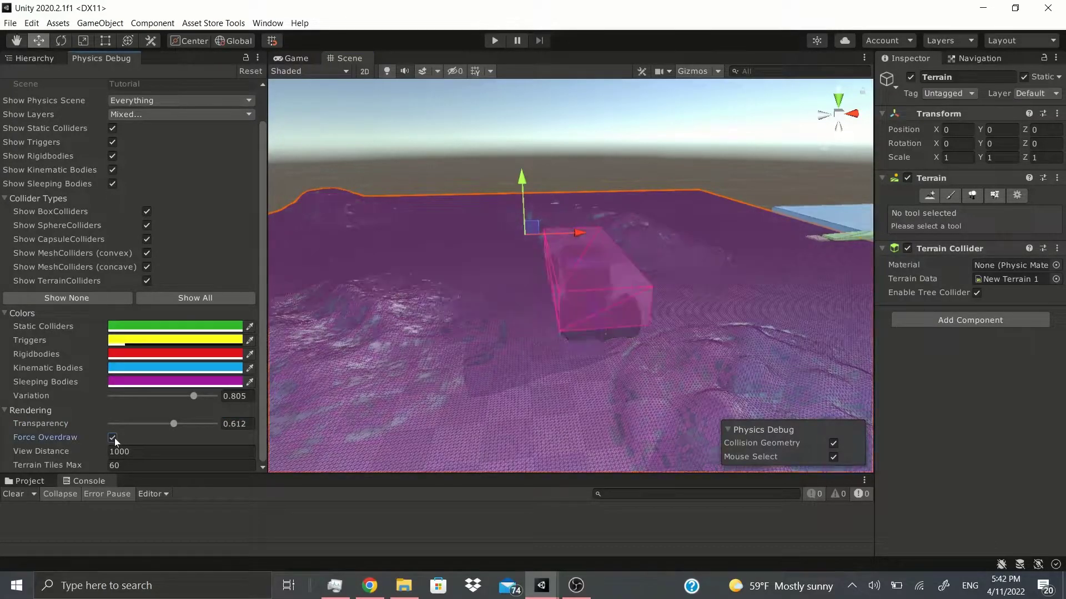
pyautogui.click(112, 438)
# Lower the physics debug View Distance to 35.5
pyautogui.moveTo(500, 299); pyautogui.dragTo(538, 336, button='right')
pyautogui.moveTo(357, 432); pyautogui.dragTo(398, 448, button='right')
pyautogui.press('w')
pyautogui.scroll(-5, 399, 448)
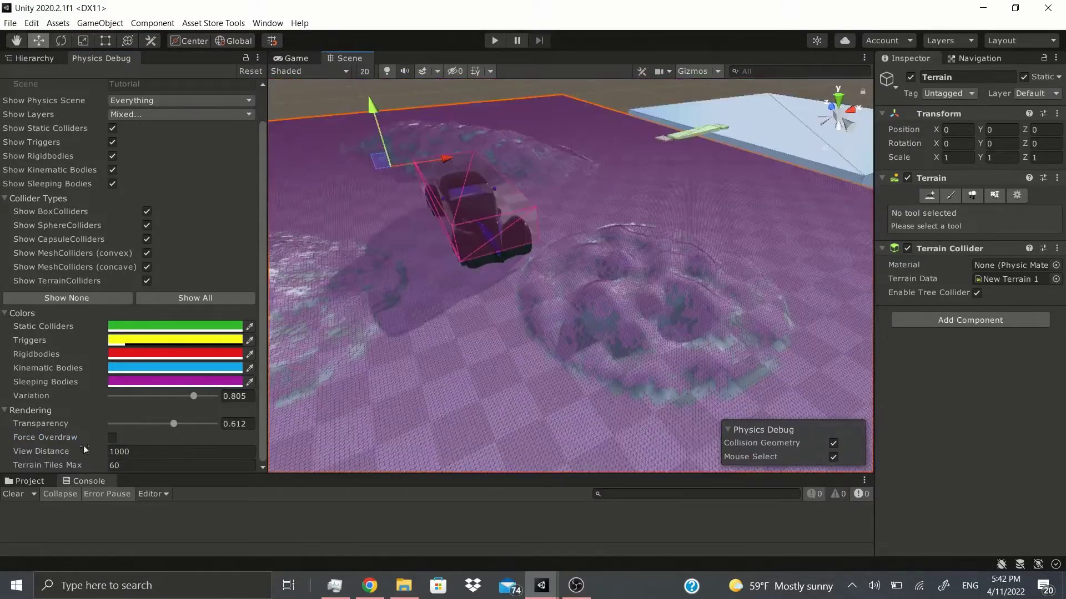
pyautogui.moveTo(53, 451); pyautogui.dragTo(952, 443)
pyautogui.click(128, 451)
pyautogui.write('6.6')
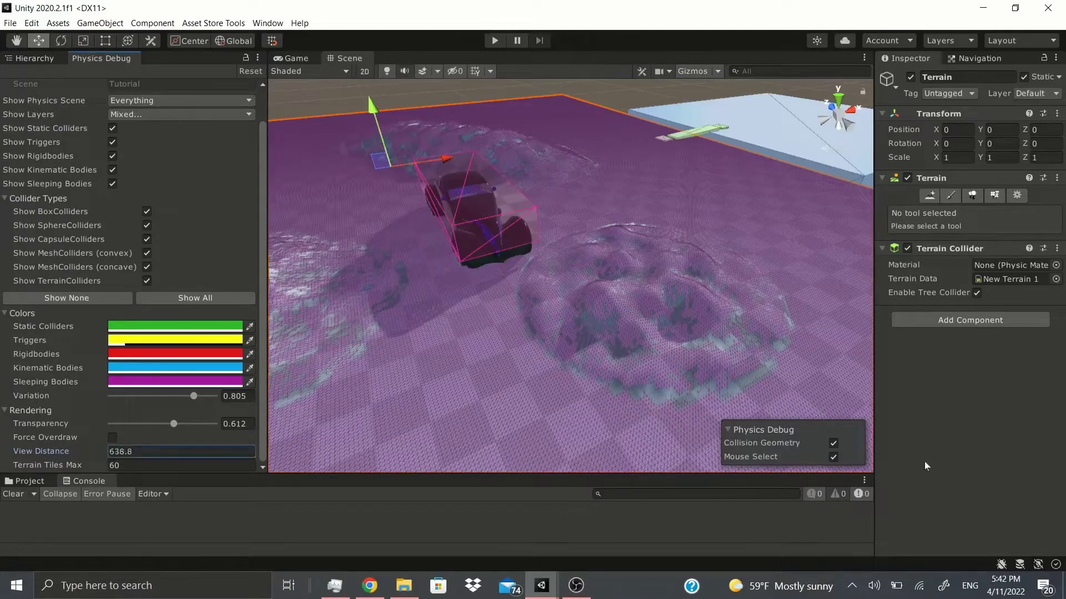
pyautogui.moveTo(253, 313); pyautogui.dragTo(273, 318)
# Lower Terrain Tiles Max to 3 and examine the terrain's collider coverage from several angles
pyautogui.moveTo(68, 470); pyautogui.dragTo(27, 460)
pyautogui.moveTo(428, 357); pyautogui.dragTo(336, 457, button='right')
pyautogui.keyDown('alt'); pyautogui.moveTo(336, 458); pyautogui.dragTo(451, 408); pyautogui.keyUp('alt')
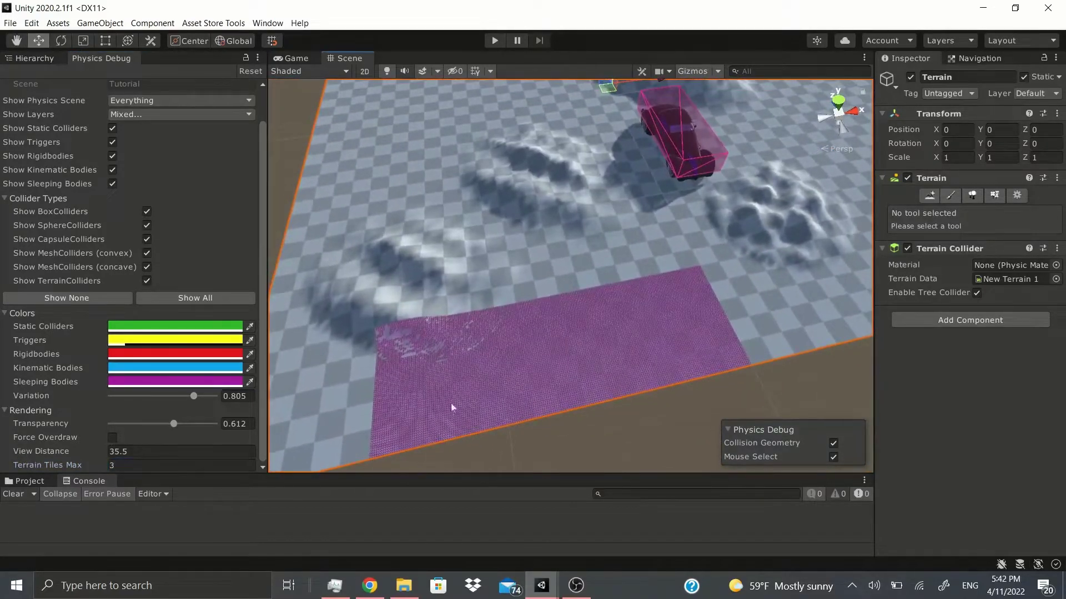
pyautogui.keyDown('alt'); pyautogui.moveTo(527, 396); pyautogui.dragTo(654, 314); pyautogui.keyUp('alt')
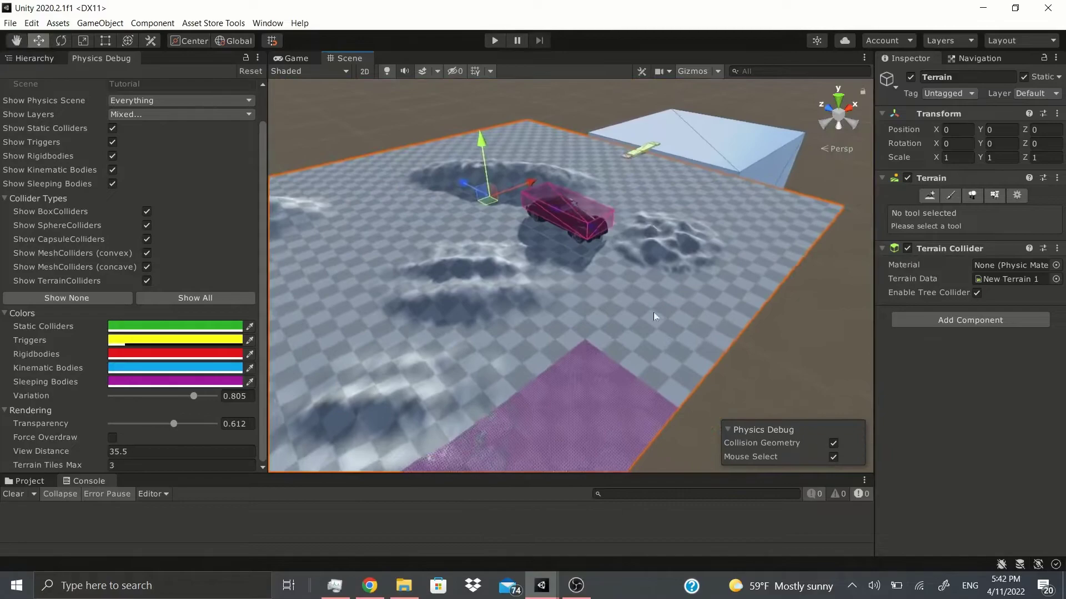
pyautogui.moveTo(638, 233); pyautogui.dragTo(657, 226, button='right')
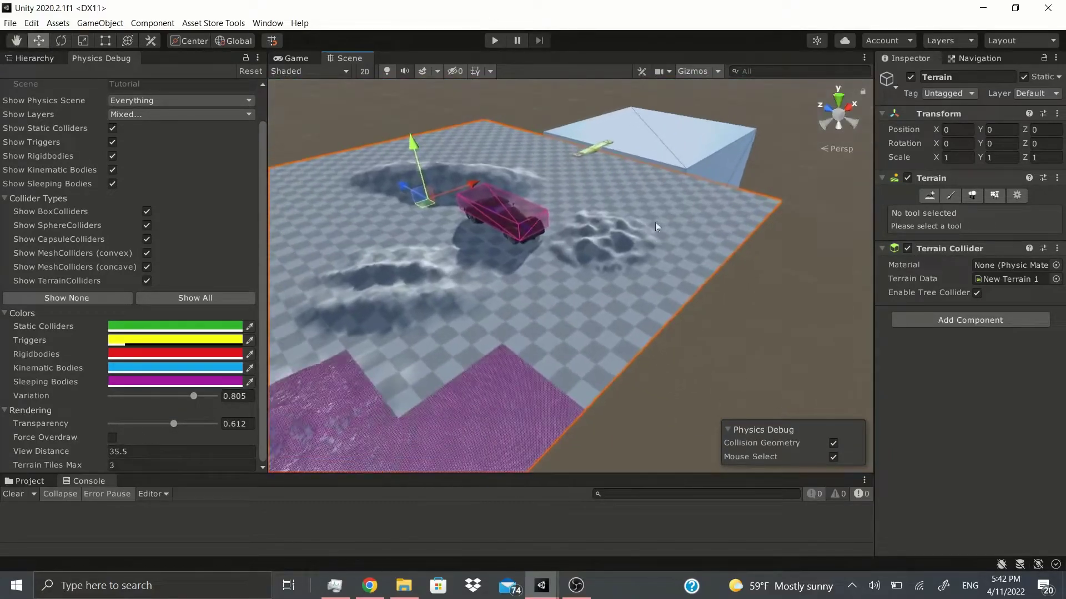
# Raise Terrain Tiles Max to 89 and examine the colliders of the terrain and car up close
pyautogui.moveTo(62, 464); pyautogui.dragTo(78, 386)
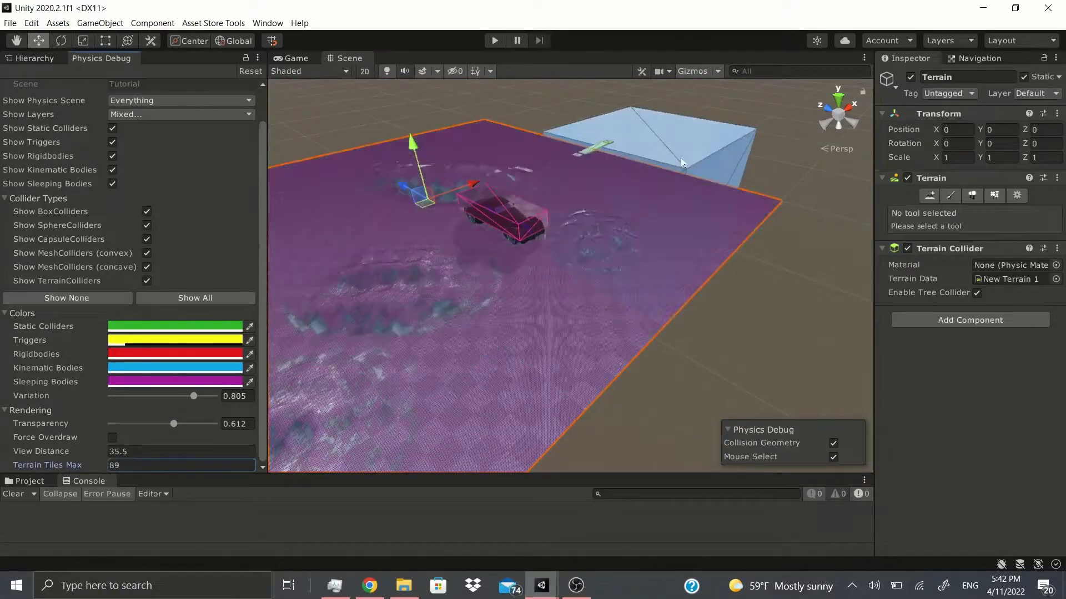
pyautogui.scroll(2, 75, 321)
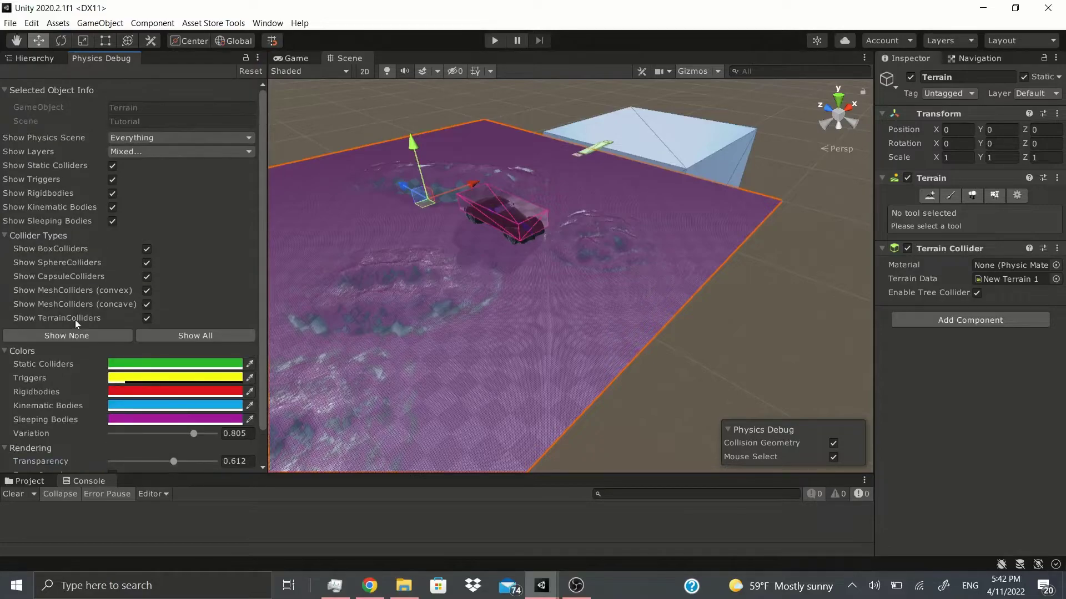
pyautogui.moveTo(387, 261); pyautogui.dragTo(414, 252, button='right')
pyautogui.press('w')
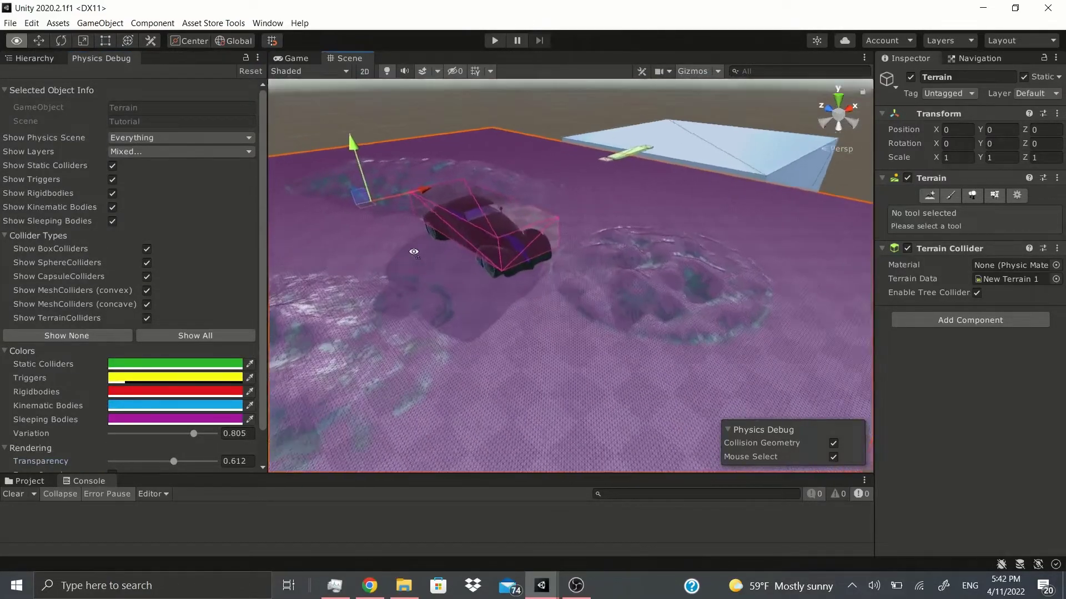
pyautogui.keyDown('alt'); pyautogui.moveTo(413, 253); pyautogui.dragTo(402, 248); pyautogui.keyUp('alt')
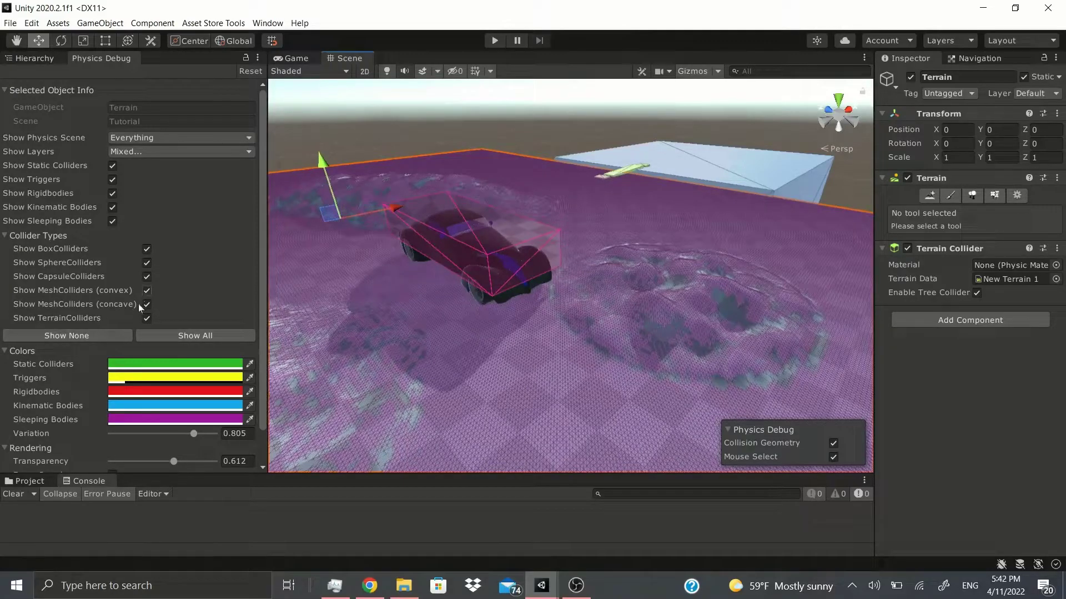
# Close the Physics Debug tab so only the Hierarchy remains in that panel
pyautogui.rightClick(103, 60)
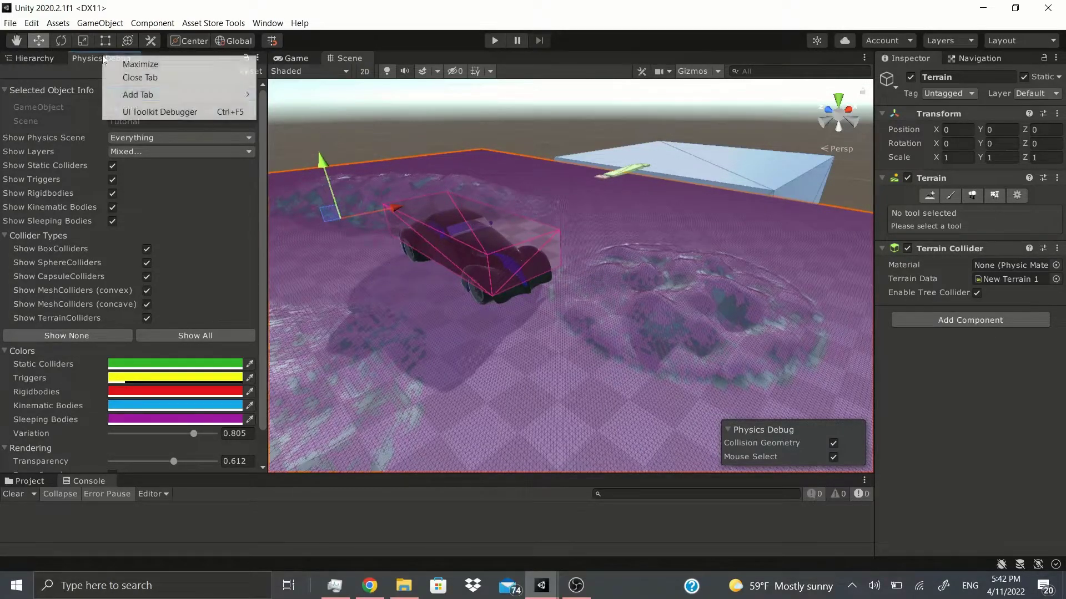
pyautogui.click(81, 75)
pyautogui.scroll(-3, 120, 110)
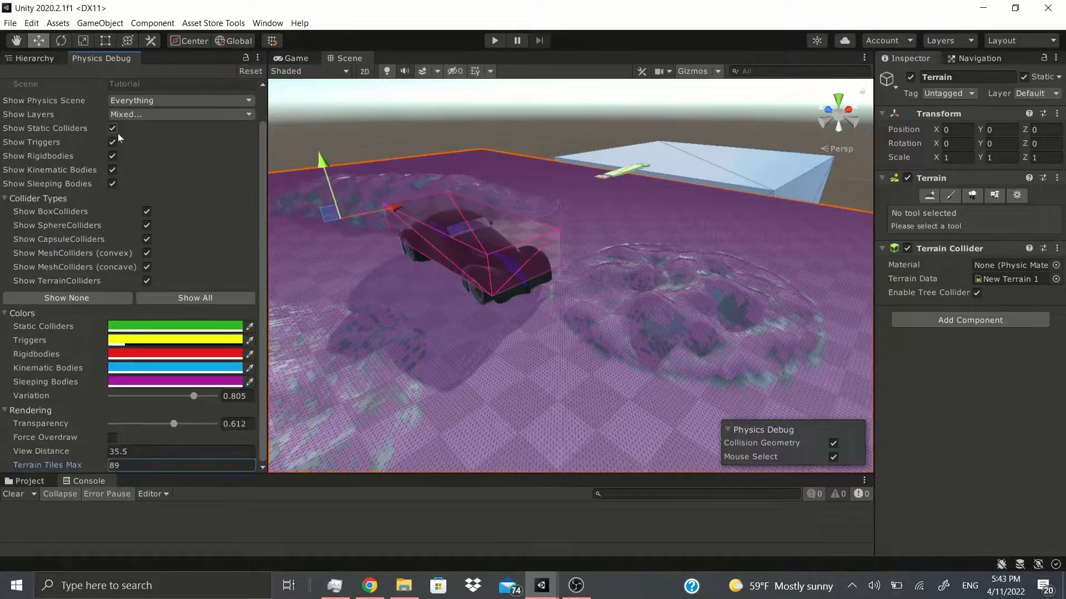
pyautogui.rightClick(111, 58)
pyautogui.click(177, 78)
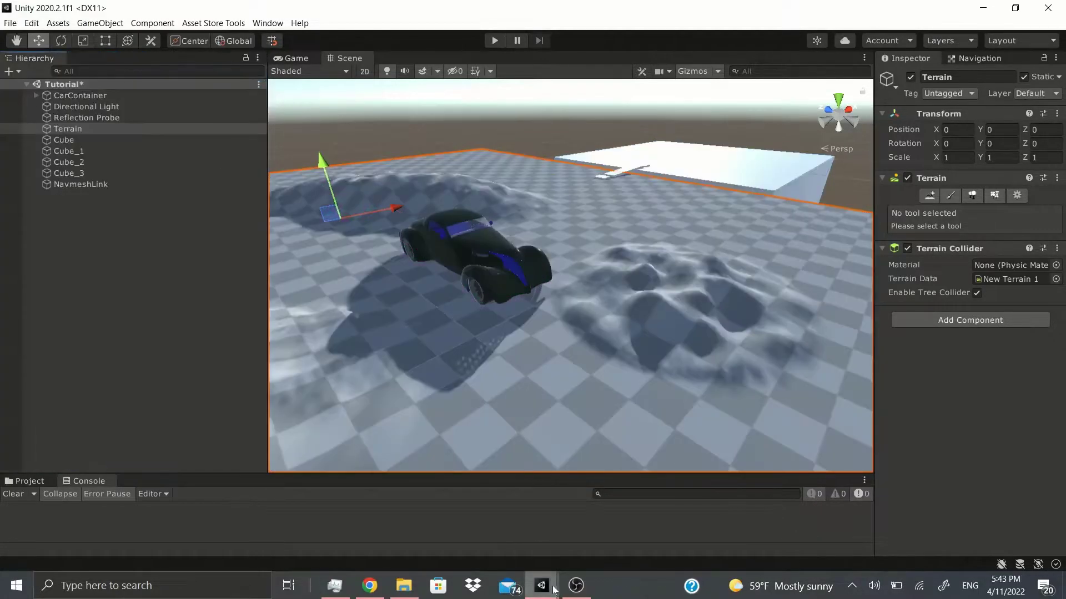
# Open the Frame Debugger, dock it as a tab beside the Hierarchy, and enable it
pyautogui.click(268, 23)
pyautogui.moveTo(325, 258)
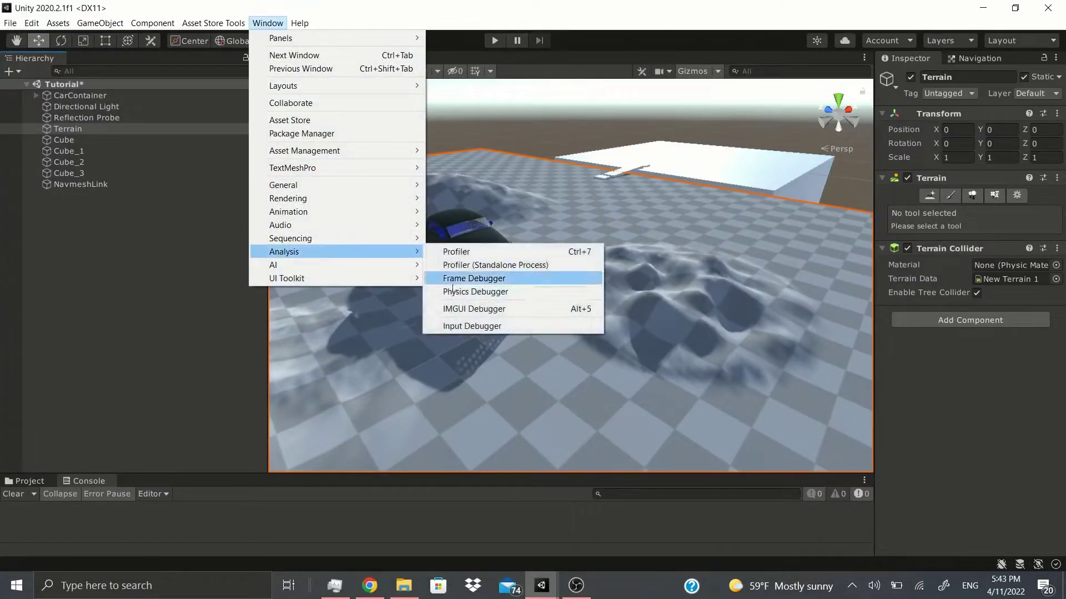
pyautogui.click(469, 278)
pyautogui.moveTo(166, 62); pyautogui.dragTo(154, 67)
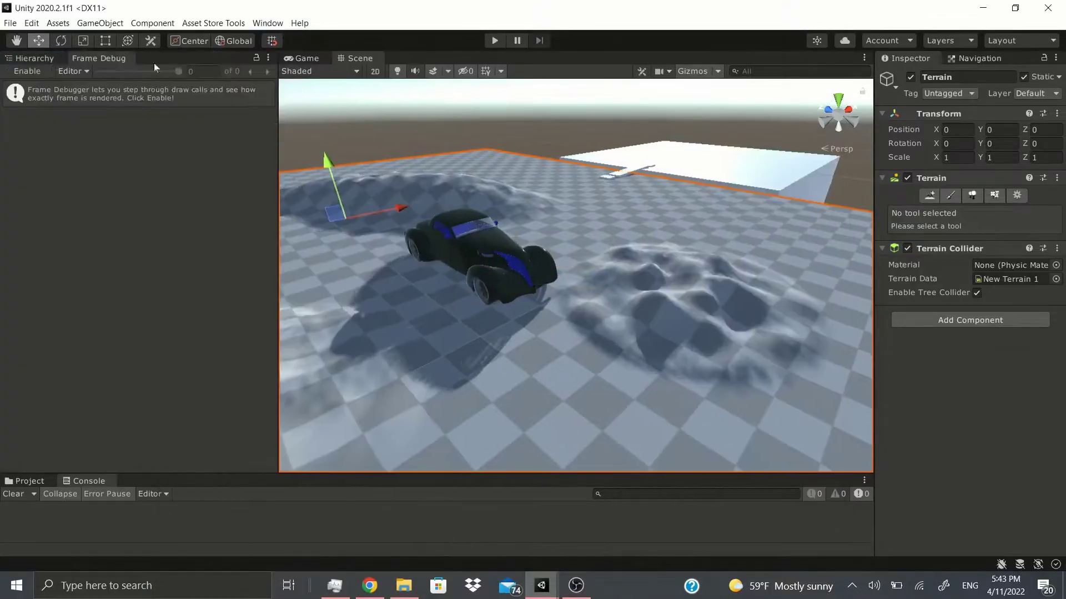
pyautogui.click(21, 72)
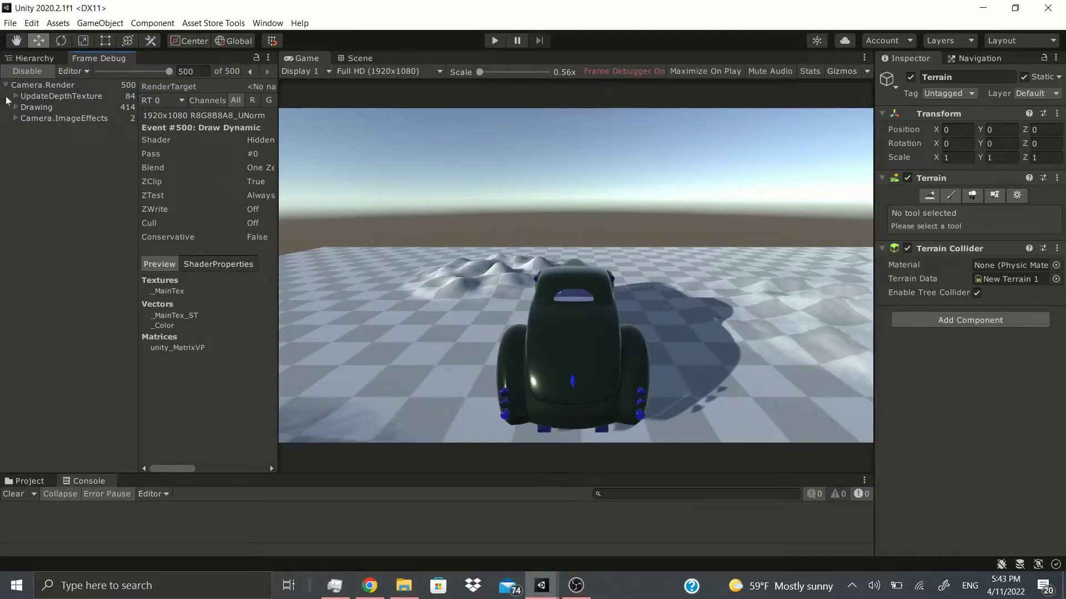
# Expand UpdateDepthTexture and its DepthPass.Job group, and examine the Draw Mesh events from the first terrain calls to the last
pyautogui.click(19, 86)
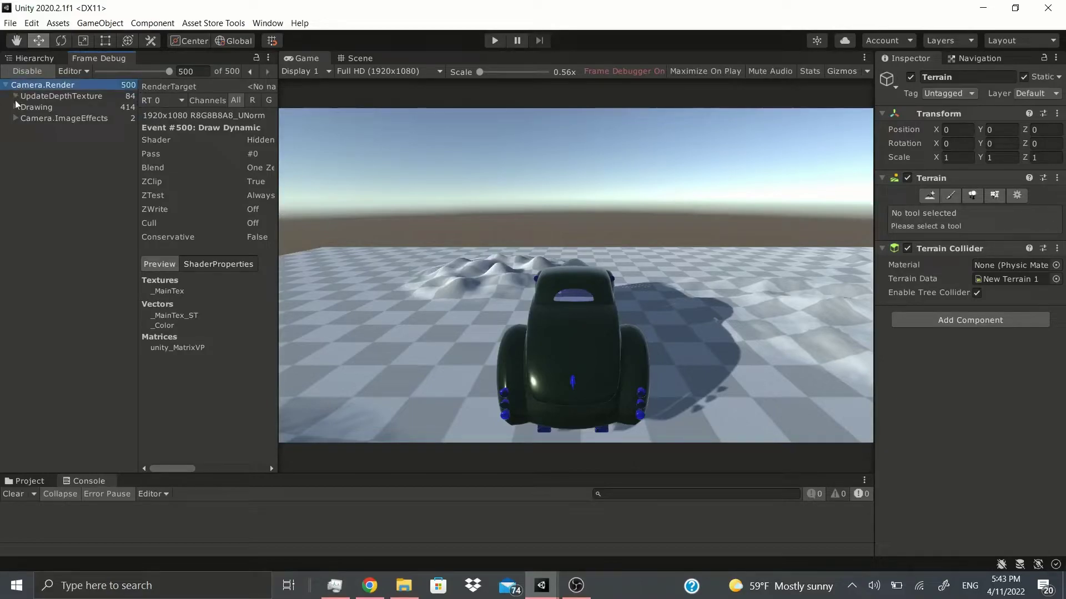
pyautogui.click(16, 98)
pyautogui.click(29, 117)
pyautogui.click(25, 118)
pyautogui.click(61, 129)
pyautogui.click(73, 154)
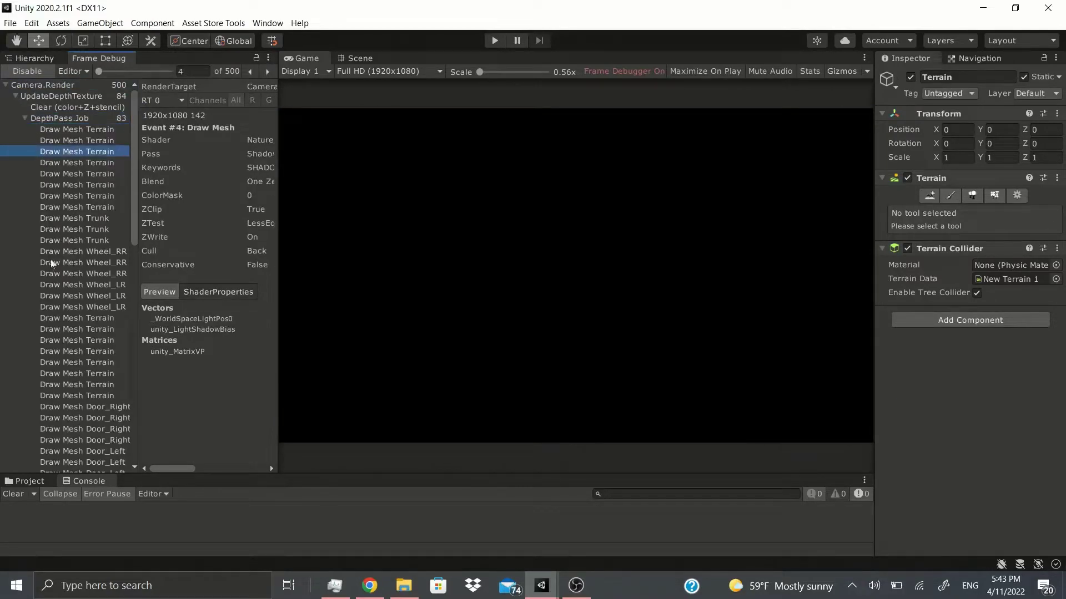
pyautogui.scroll(-10, 51, 264)
pyautogui.click(81, 446)
# Expand Drawing down through the opaque geometry and nested shadow rendering groups, and examine the shadow map's Clear and Draw Mesh events
pyautogui.click(15, 457)
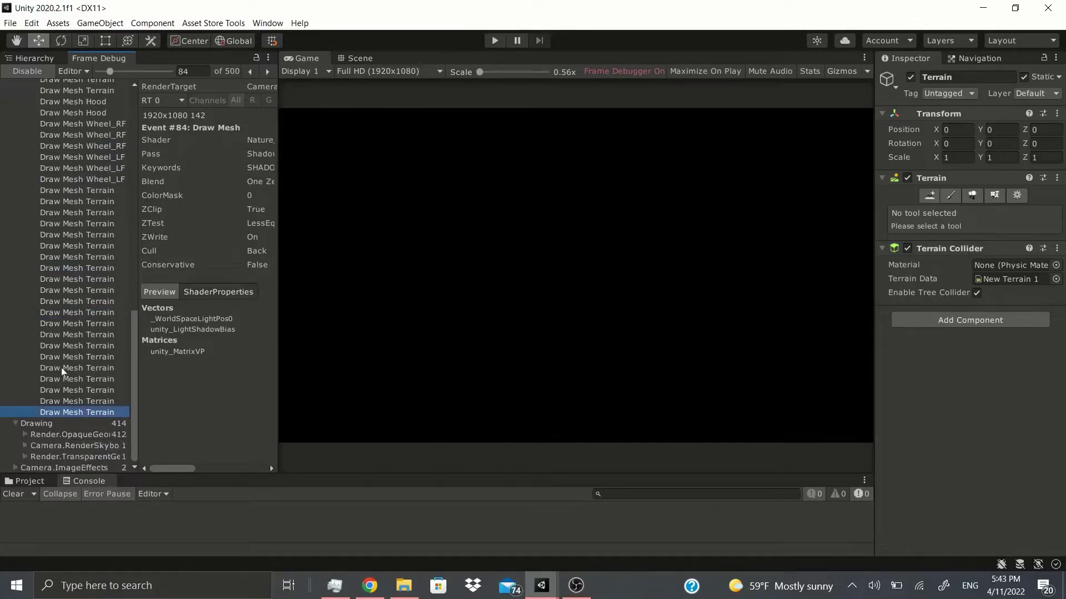
pyautogui.click(33, 435)
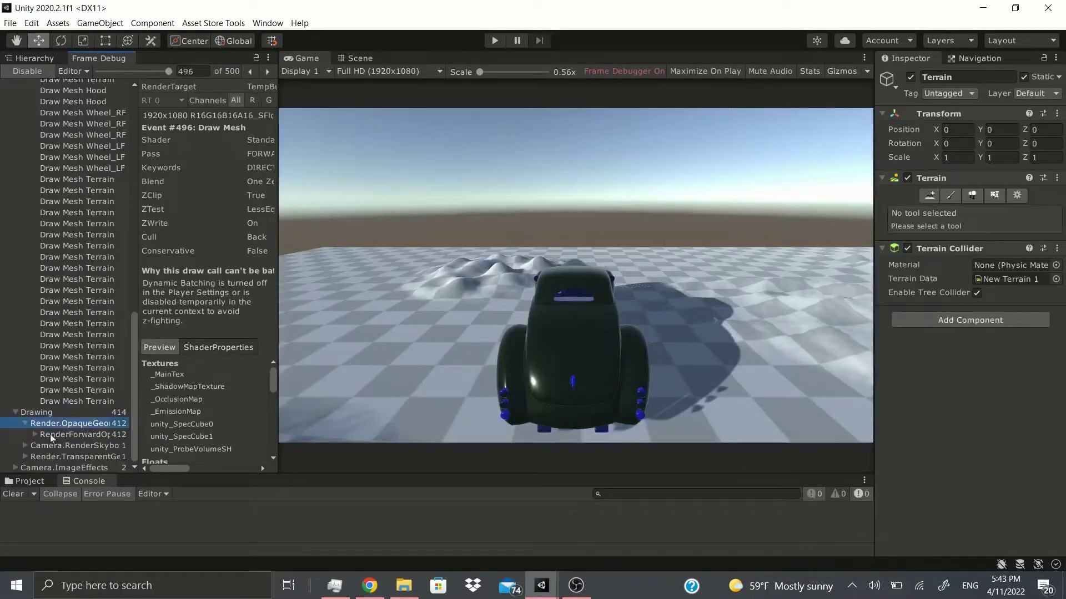
pyautogui.click(37, 435)
pyautogui.click(61, 410)
pyautogui.click(54, 424)
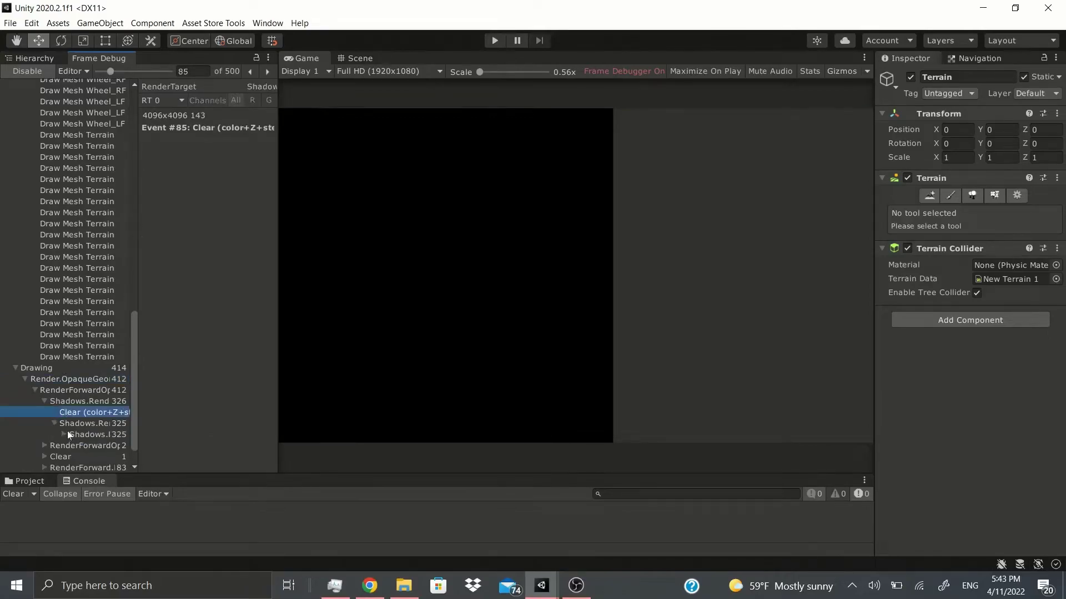
pyautogui.click(65, 434)
pyautogui.click(83, 444)
pyautogui.scroll(-14, 89, 405)
pyautogui.click(95, 344)
pyautogui.scroll(-14, 95, 377)
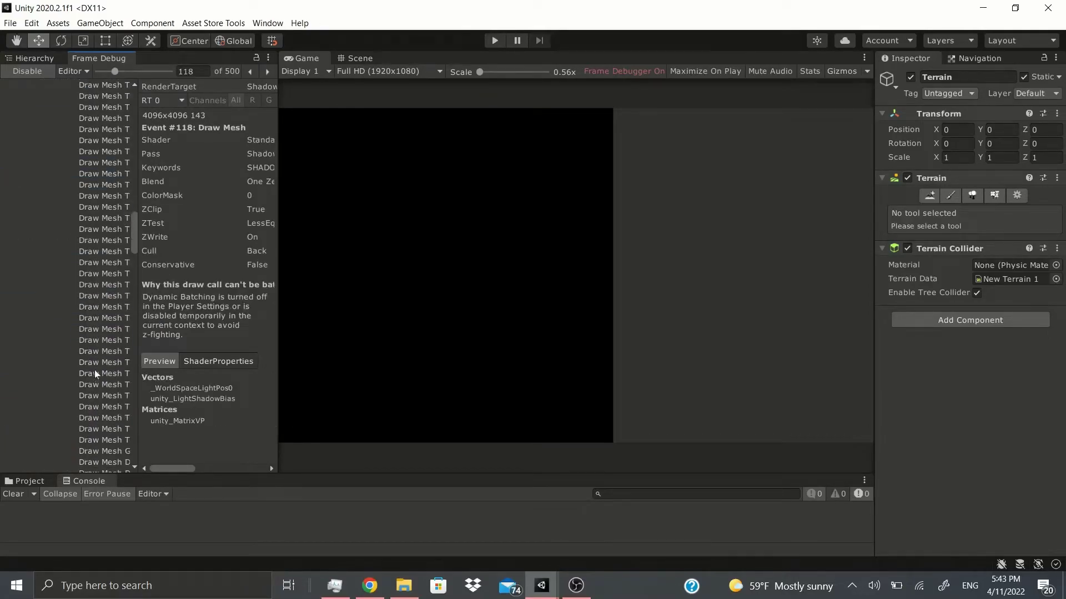
pyautogui.click(95, 373)
pyautogui.scroll(-20, 95, 373)
# Expand the shadow collection group under the opaque forward pass and inspect its Clear (color) and Draw GL events
pyautogui.click(45, 412)
pyautogui.click(54, 423)
pyautogui.click(66, 434)
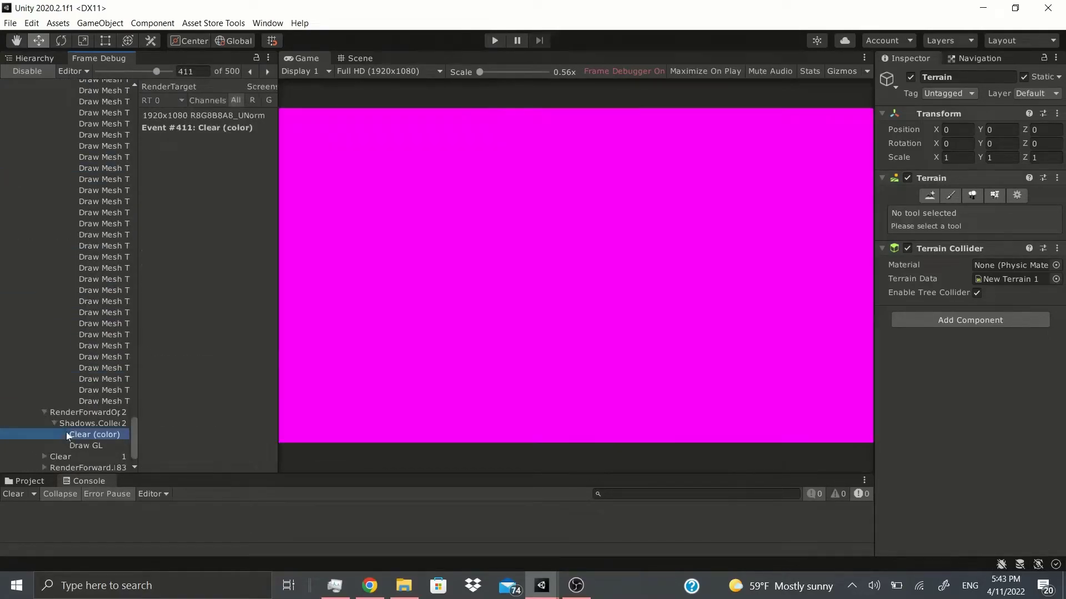
pyautogui.press('Down')
pyautogui.scroll(-1, 86, 336)
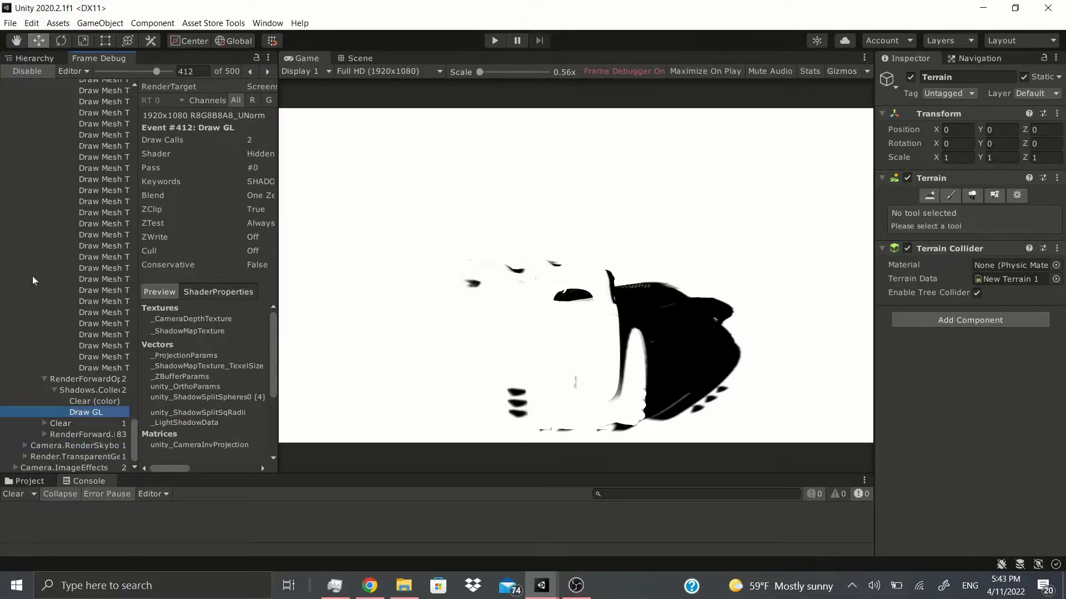
# Inspect the Clear (Z+stencil) event, and compare several terrain Draw Mesh events in the forward rendering job
pyautogui.click(44, 424)
pyautogui.click(76, 445)
pyautogui.click(64, 435)
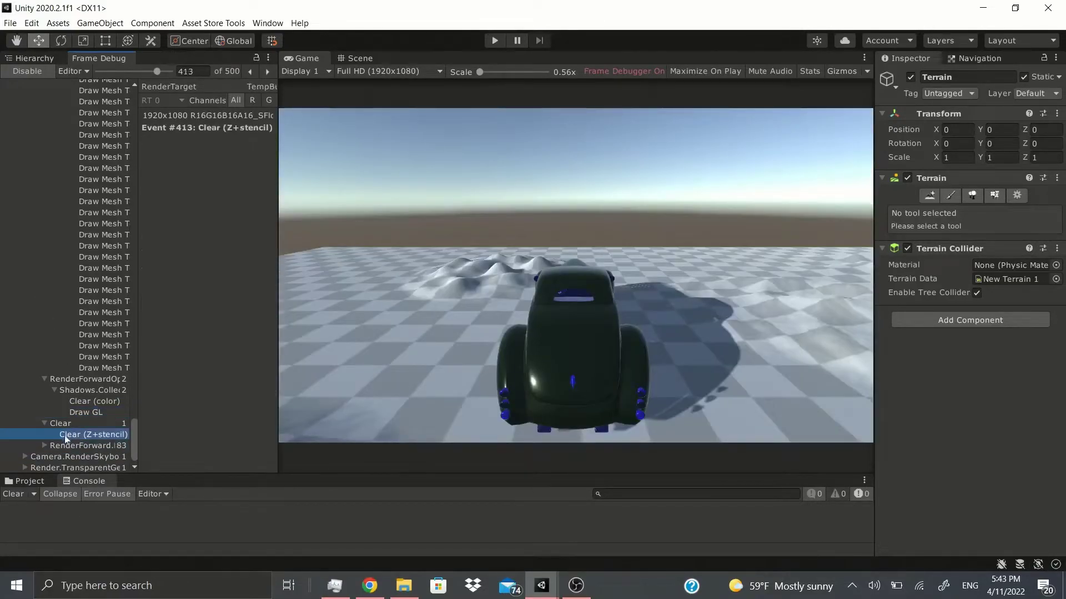
pyautogui.press('Down')
pyautogui.click(99, 93)
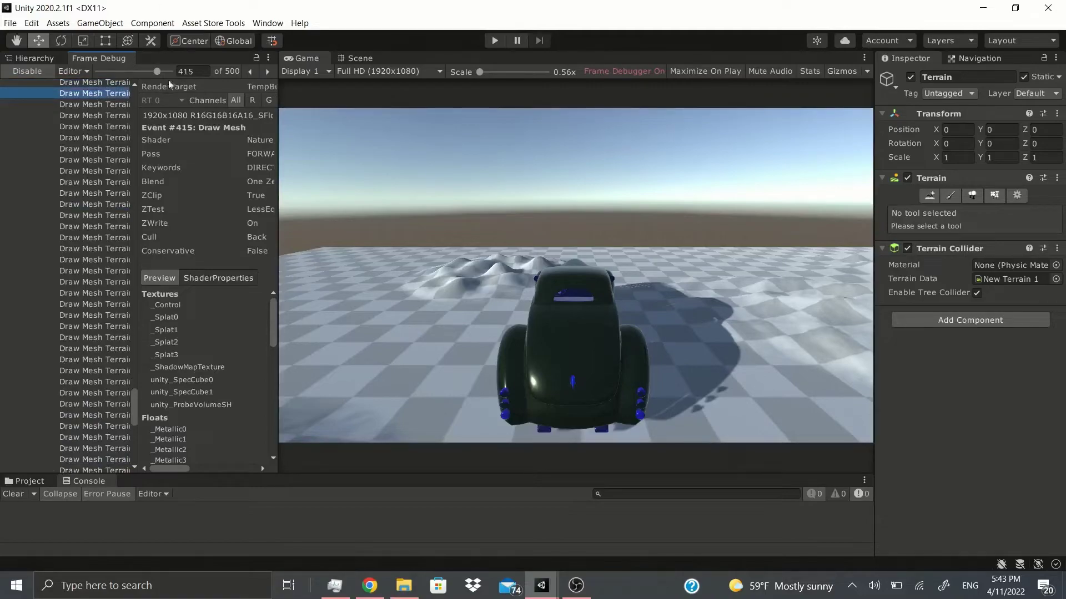
pyautogui.click(92, 149)
pyautogui.click(99, 238)
pyautogui.click(94, 312)
pyautogui.click(96, 360)
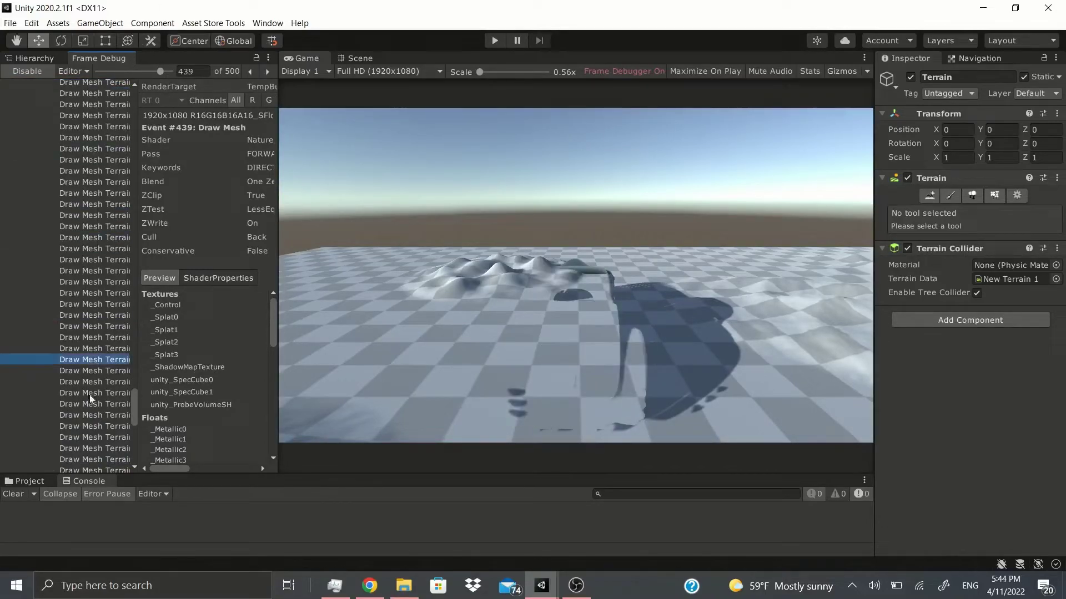
pyautogui.click(92, 392)
pyautogui.click(91, 269)
pyautogui.click(94, 171)
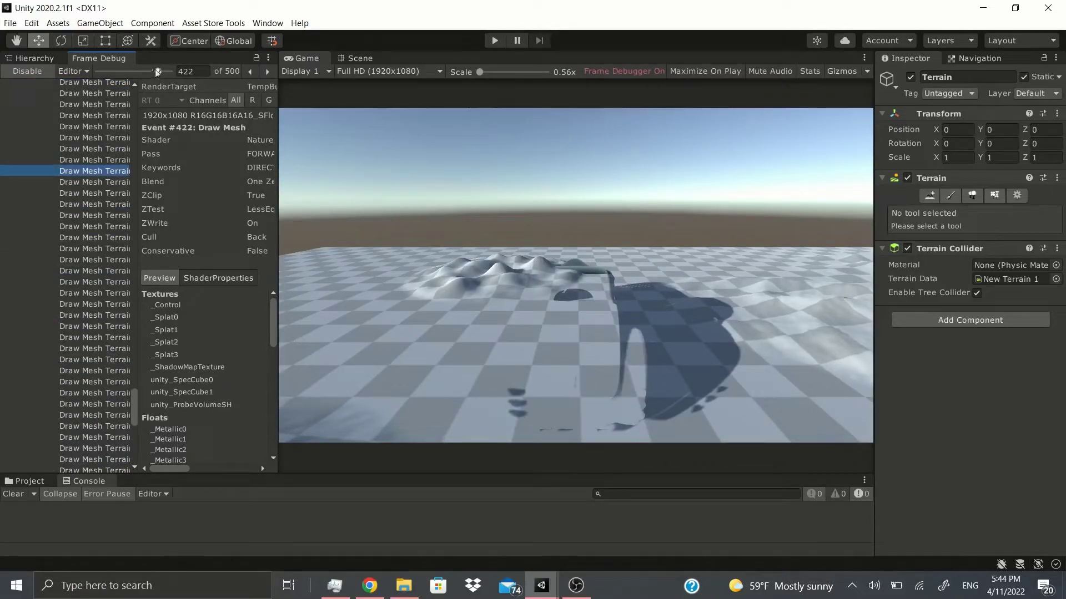
# Scrub through the frame's events from 1 to 500, and disable the Frame Debugger
pyautogui.moveTo(158, 71); pyautogui.dragTo(63, 48)
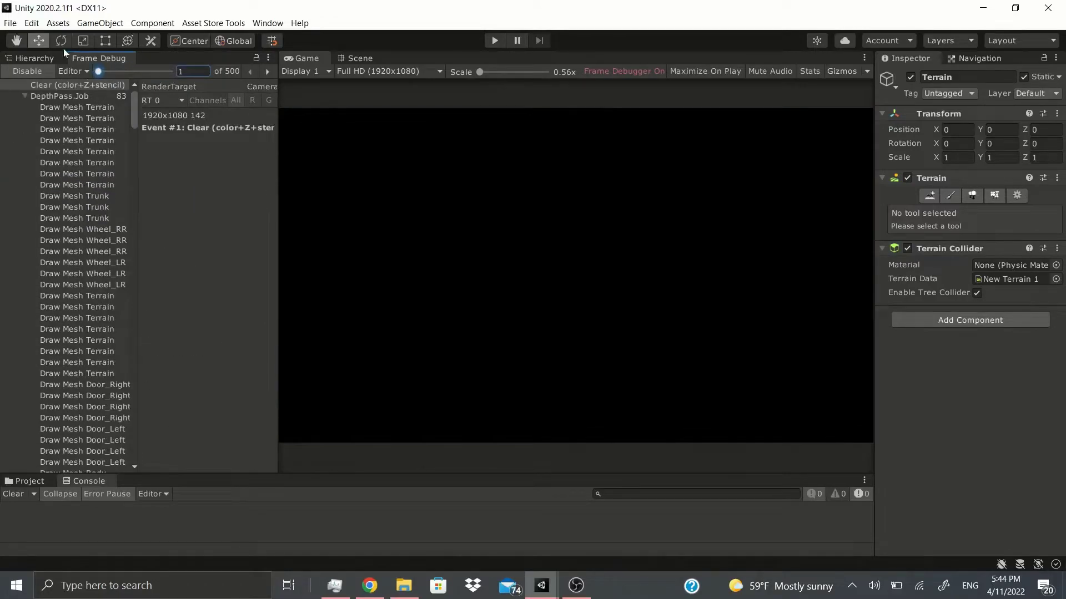
pyautogui.moveTo(90, 72)
pyautogui.mouseDown()
pyautogui.moveTo(106, 84)
pyautogui.moveTo(195, 87)
pyautogui.mouseUp()
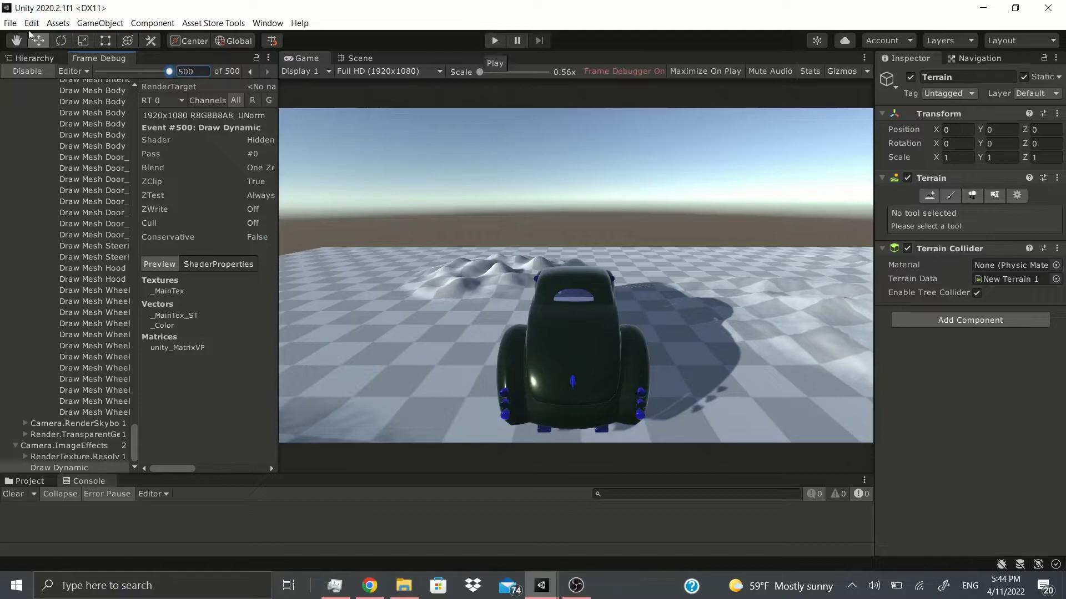
pyautogui.click(35, 72)
# Enter Play mode and drive the car forward across the terrain while steering right
pyautogui.click(495, 40)
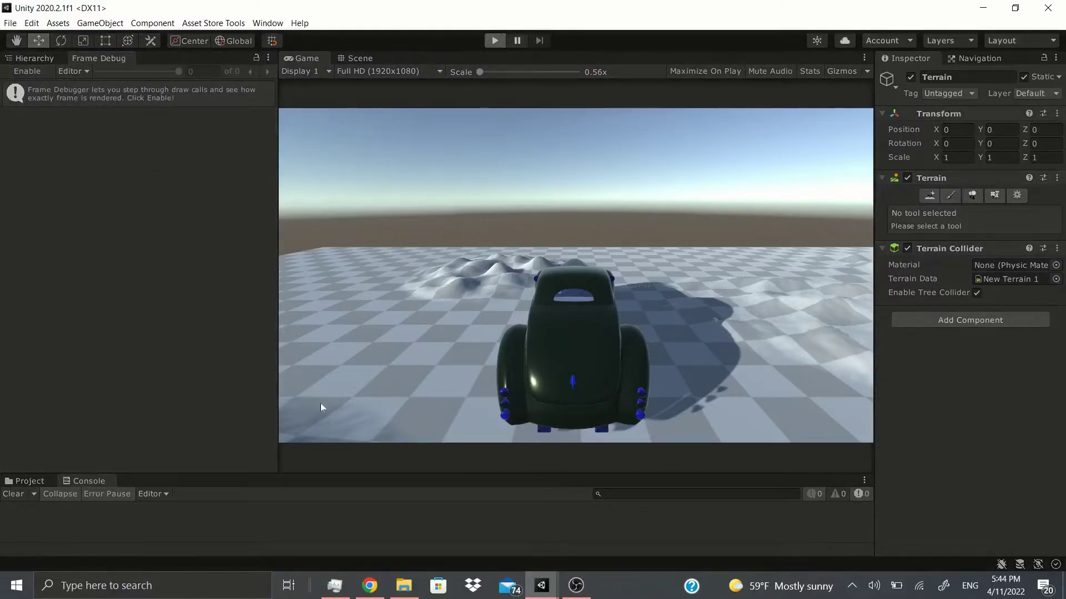
pyautogui.press('w')
pyautogui.press('d')
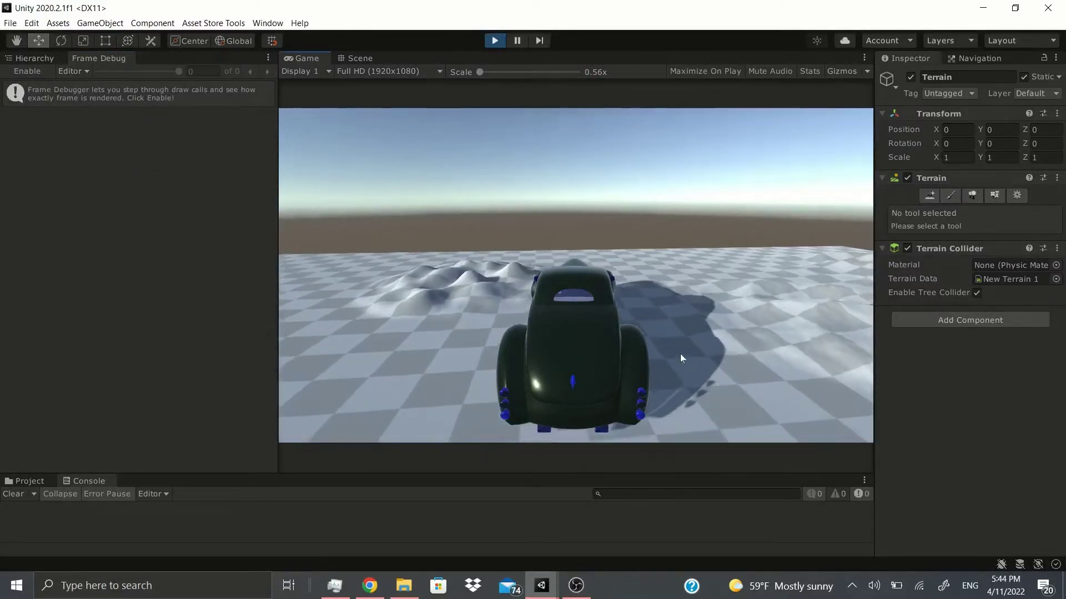
pyautogui.press('w')
pyautogui.press('d')
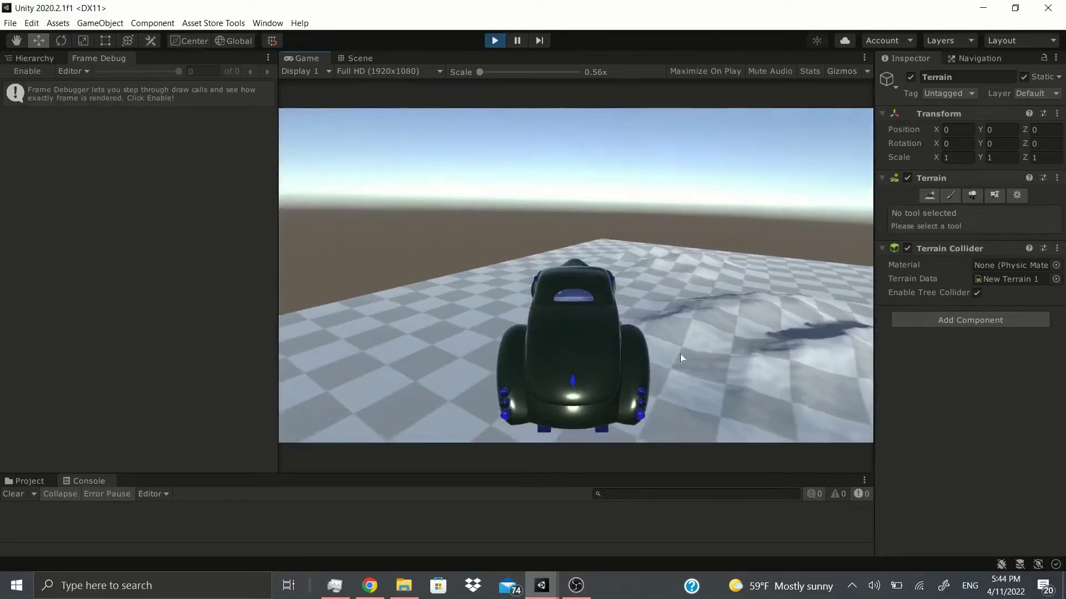
pyautogui.press('w')
pyautogui.press('d')
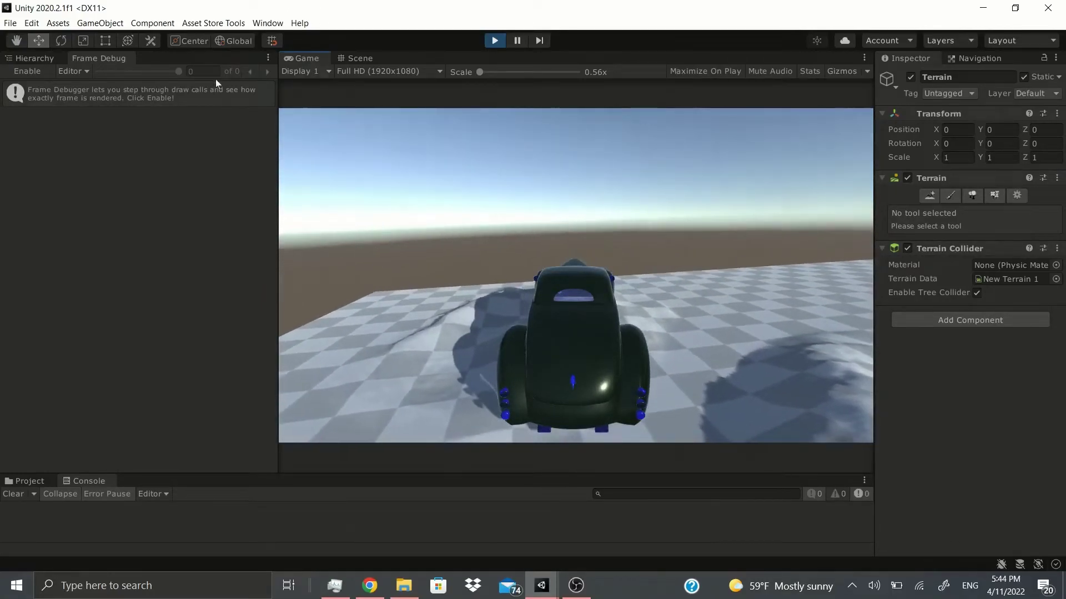
# Enable the Frame Debugger during Play mode and scrub through the captured frame's events to event 766
pyautogui.click(14, 71)
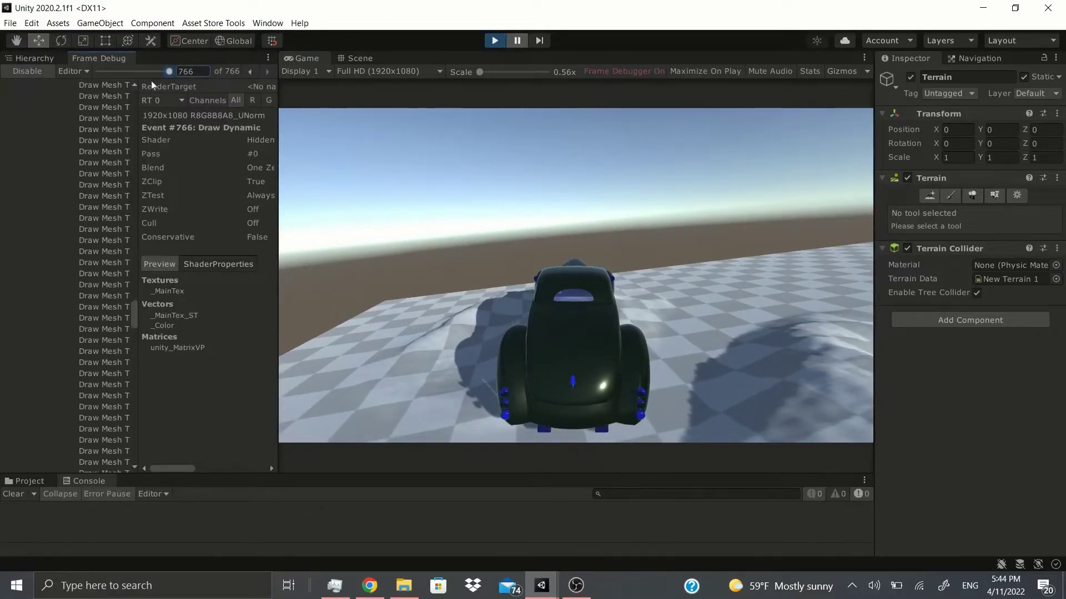
pyautogui.moveTo(138, 73)
pyautogui.mouseDown()
pyautogui.moveTo(99, 73)
pyautogui.moveTo(128, 73)
pyautogui.moveTo(143, 93)
pyautogui.moveTo(181, 103)
pyautogui.mouseUp()
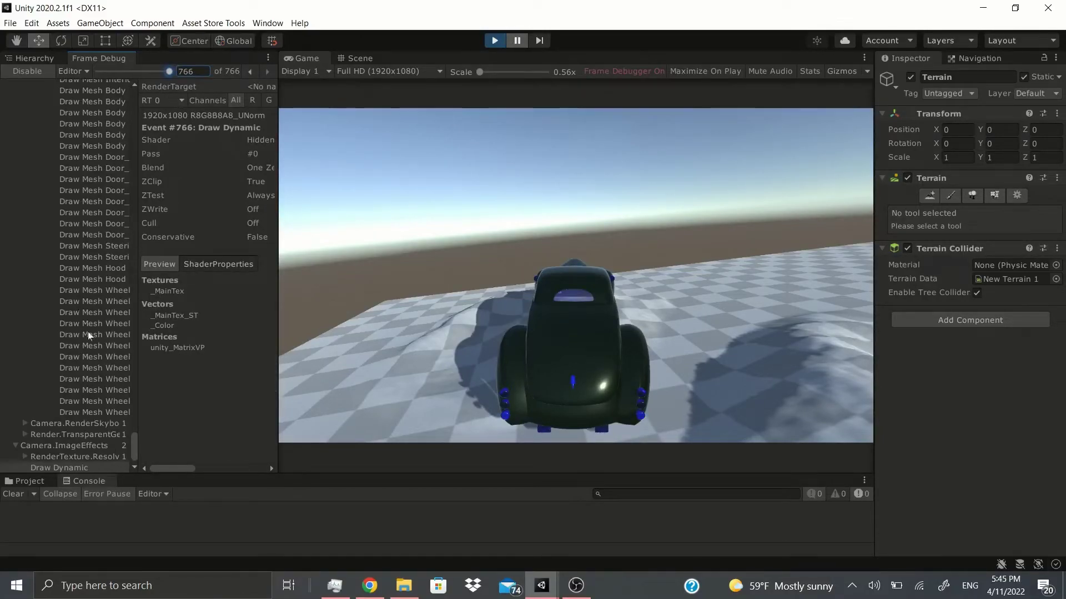
# Select the wheel's Draw Mesh event 758, widen the Frame Debug panel, and examine its textures, floats, vectors and matrices
pyautogui.click(75, 368)
pyautogui.moveTo(277, 274); pyautogui.dragTo(490, 290)
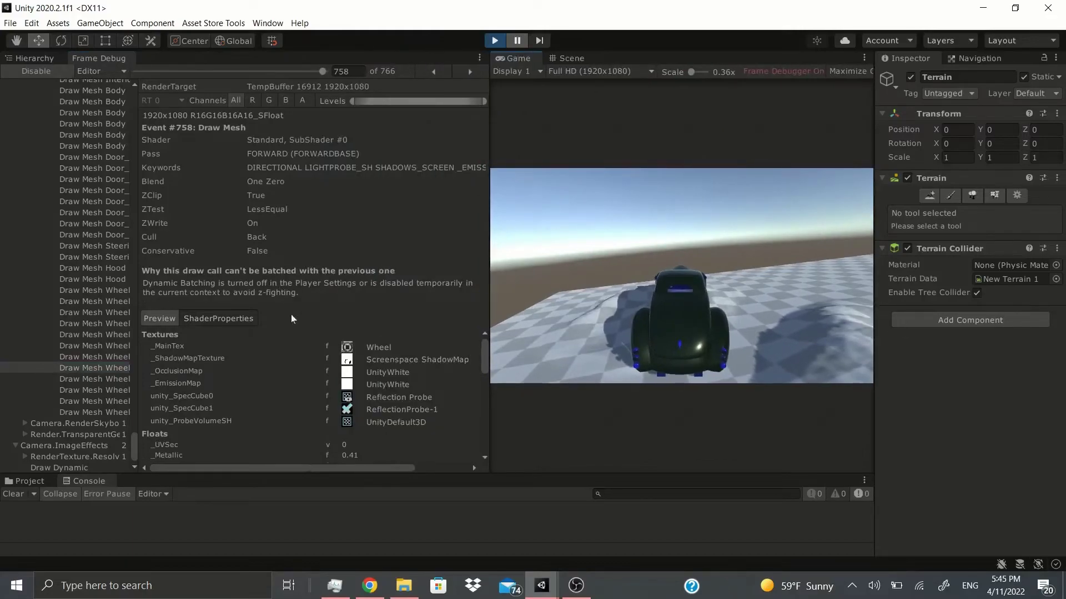
pyautogui.scroll(-5, 313, 440)
pyautogui.scroll(-3, 280, 395)
pyautogui.scroll(10, 282, 396)
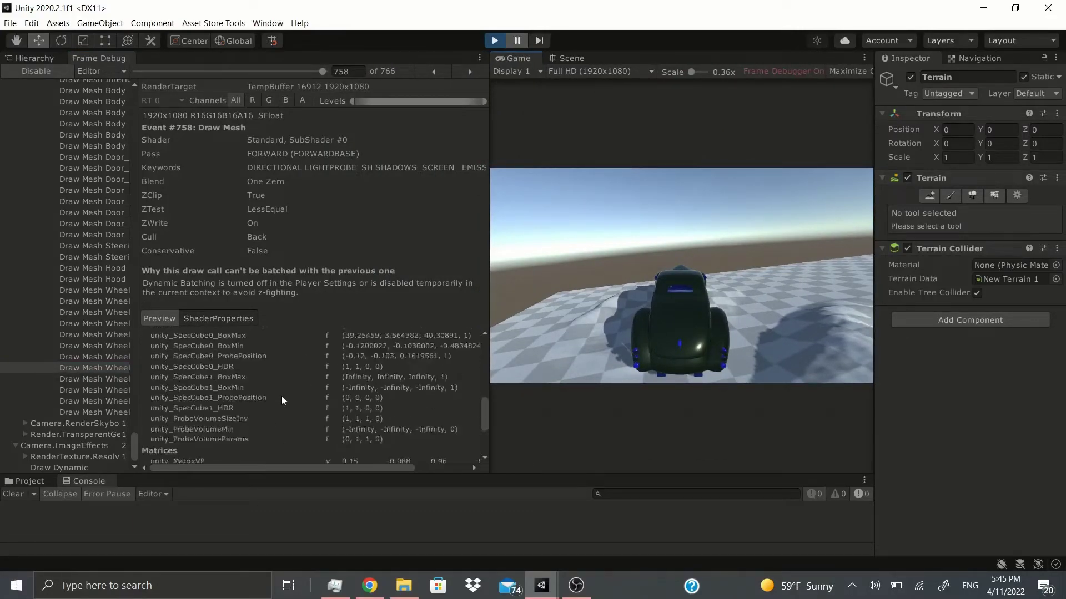
pyautogui.scroll(-2, 248, 362)
pyautogui.scroll(2, 222, 365)
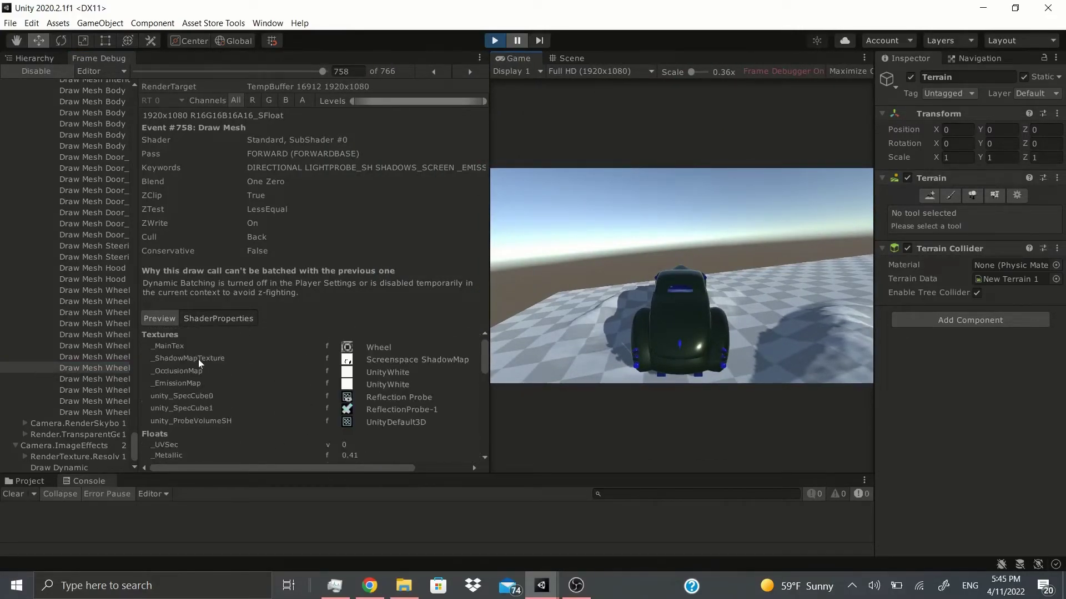
# Preview the red, green, blue and alpha channels individually, show all channels again, and try out the preview's Levels range
pyautogui.click(252, 100)
pyautogui.click(268, 100)
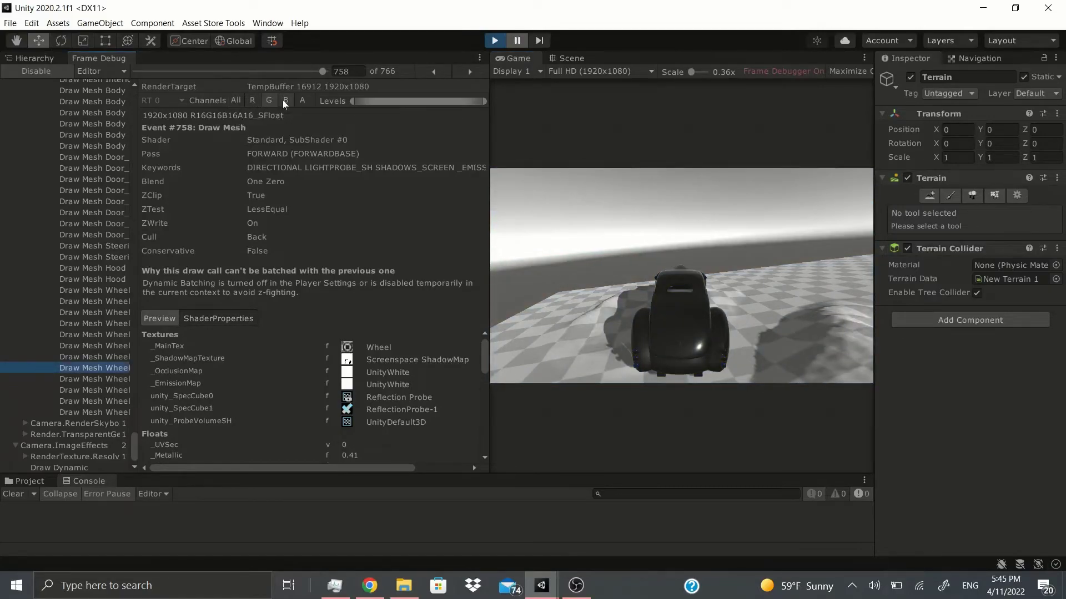
pyautogui.click(284, 100)
pyautogui.click(302, 100)
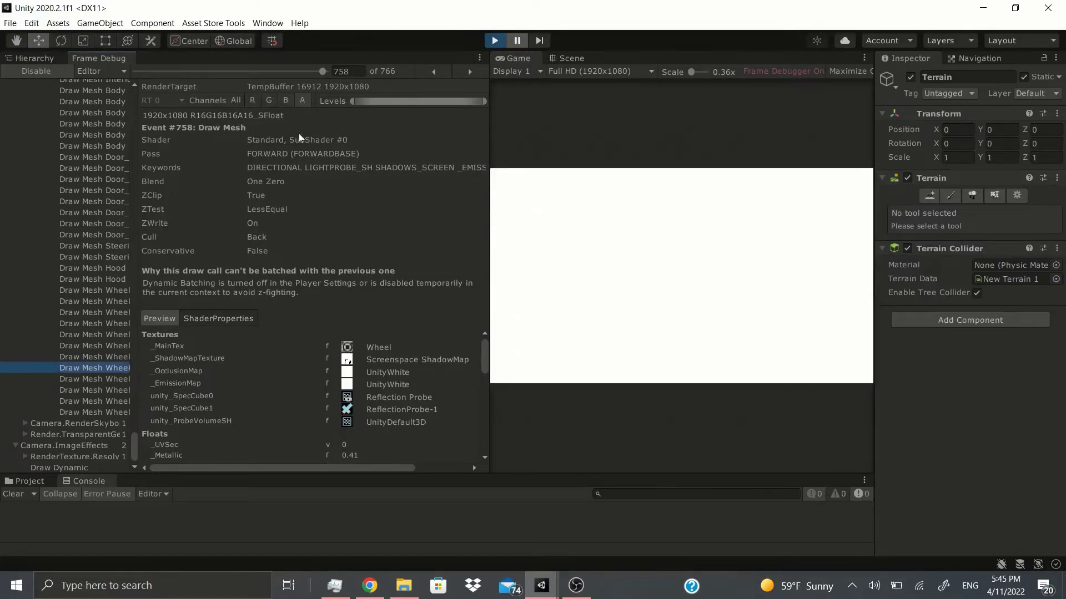
pyautogui.click(283, 98)
pyautogui.click(263, 98)
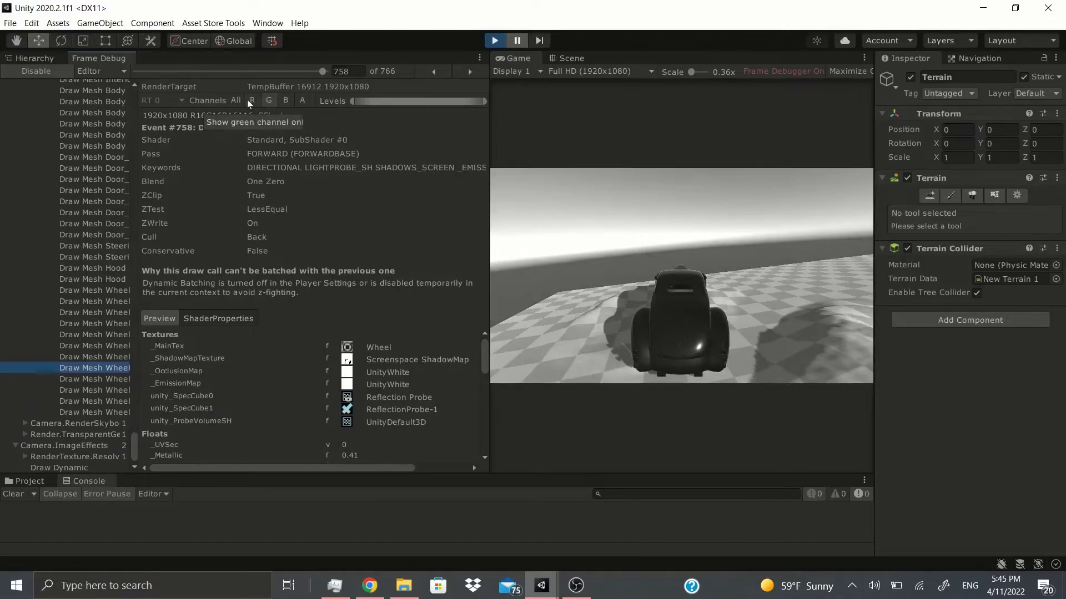
pyautogui.click(249, 100)
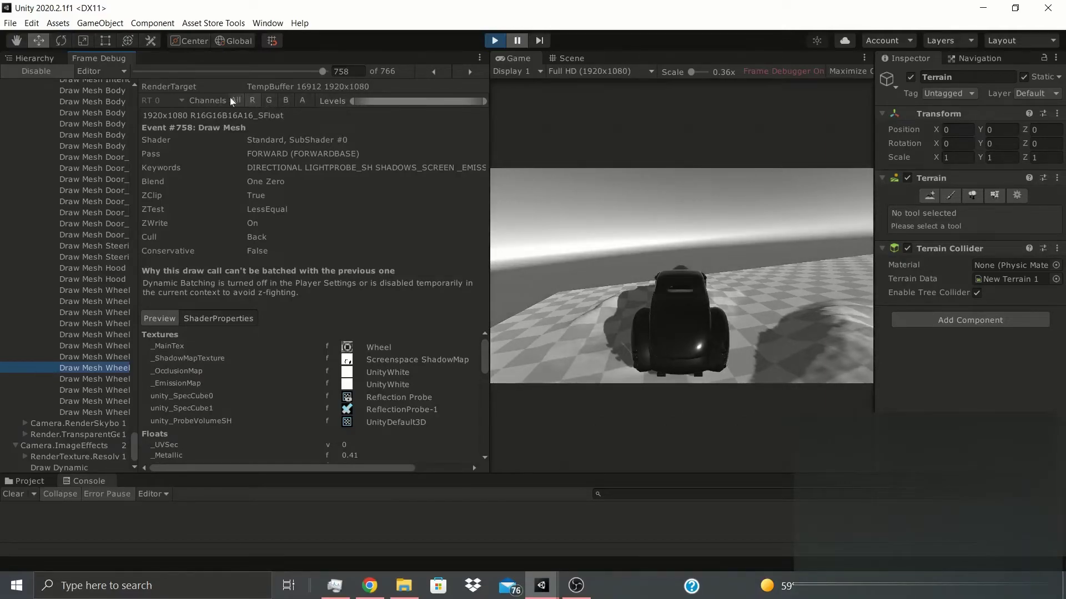
pyautogui.click(232, 100)
pyautogui.moveTo(353, 101); pyautogui.dragTo(296, 91)
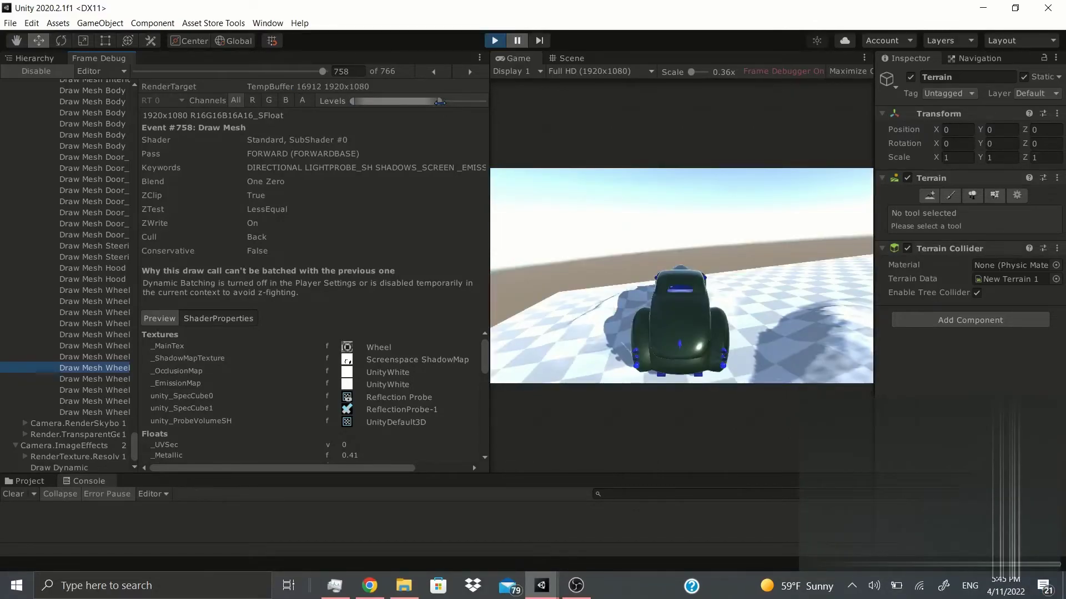
# Narrow the Frame Debug panel to enlarge the Game view, and exit Play mode
pyautogui.moveTo(488, 203); pyautogui.dragTo(250, 209)
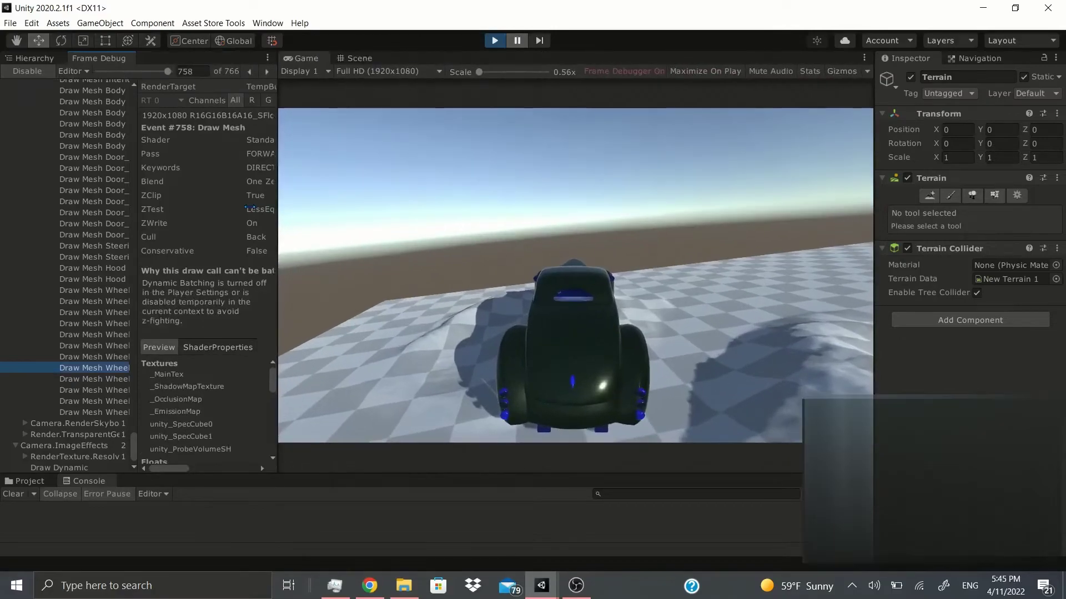
pyautogui.scroll(5, 52, 199)
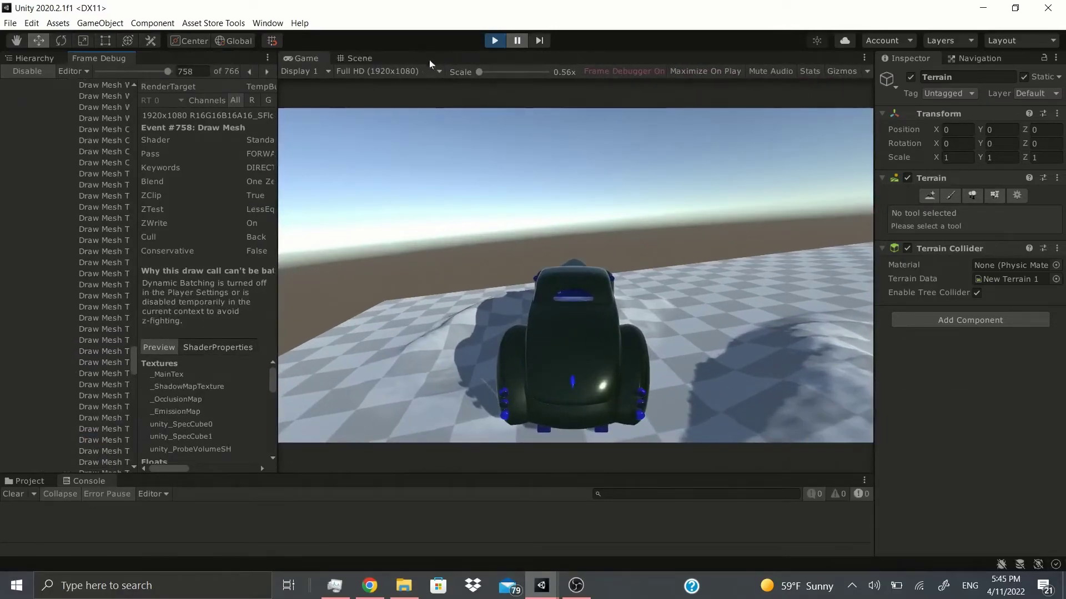
pyautogui.scroll(8, 69, 166)
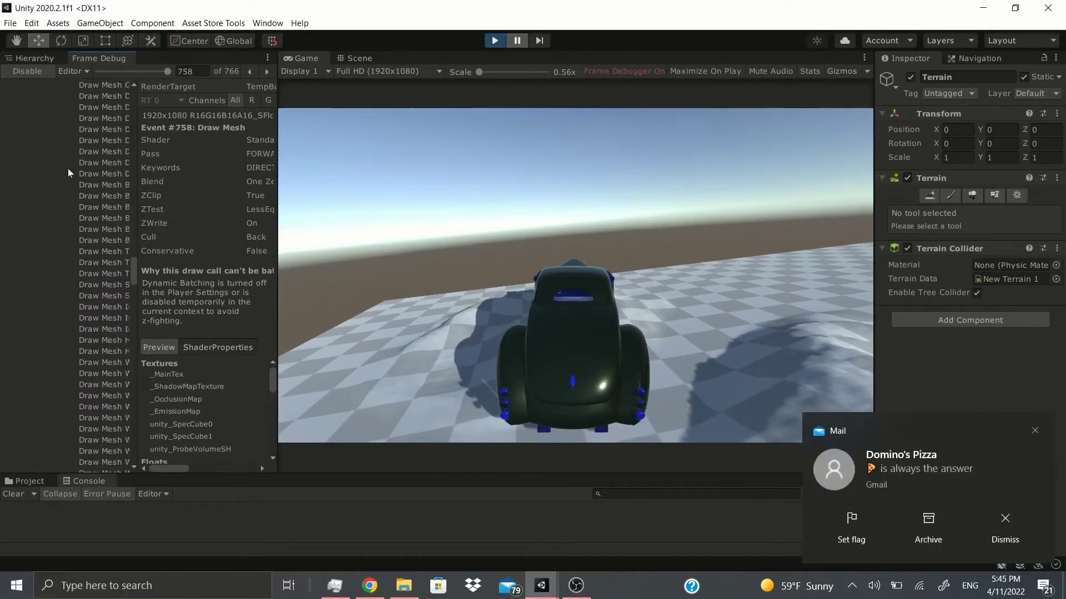
pyautogui.click(494, 41)
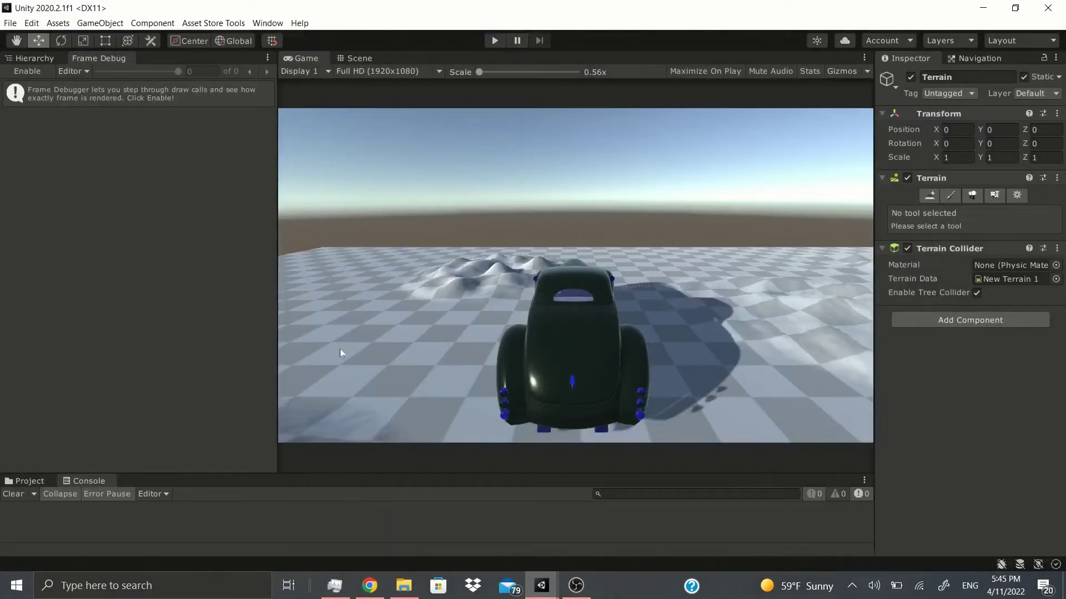
pyautogui.hotkey('alt', 'w')
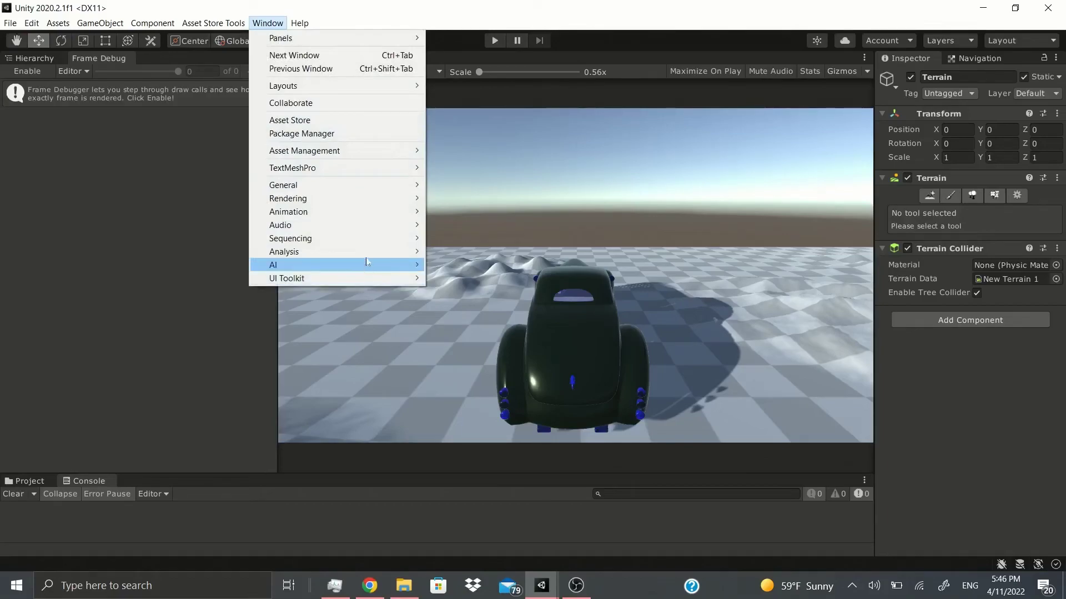
pyautogui.moveTo(366, 251)
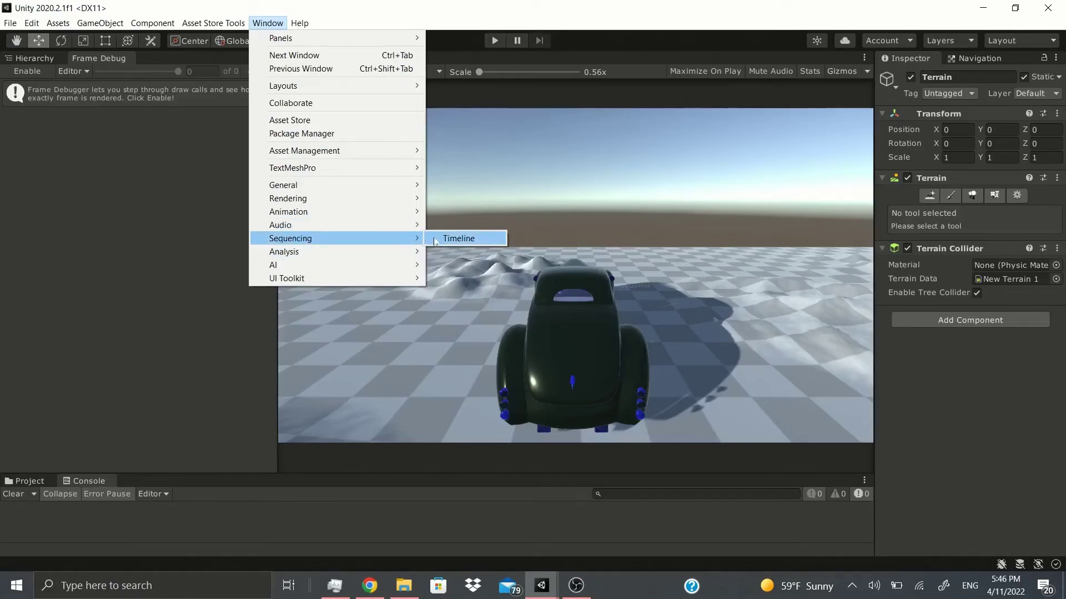
pyautogui.moveTo(413, 225)
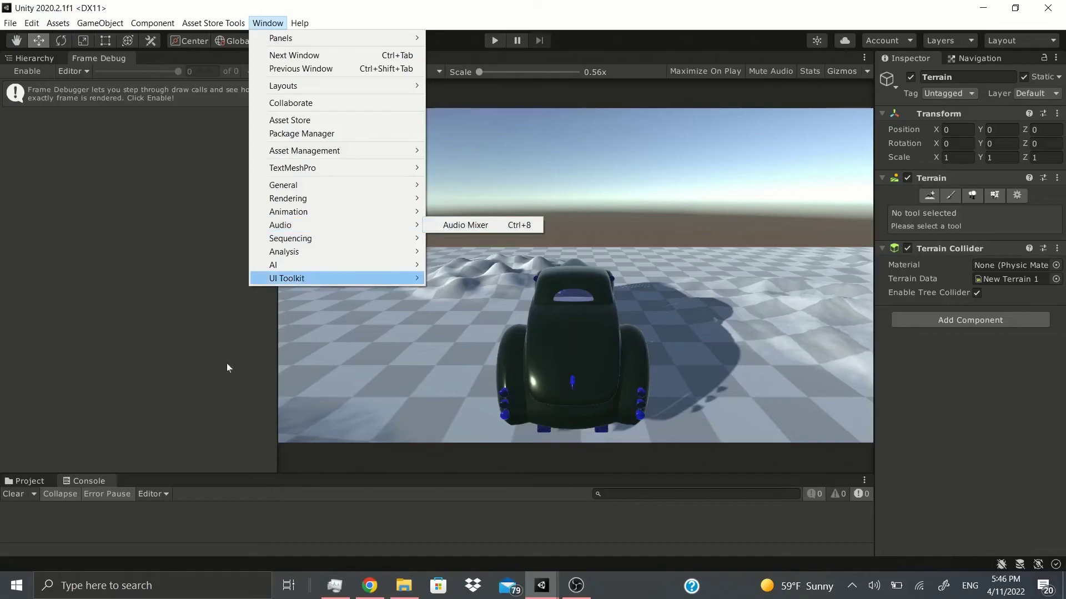
pyautogui.click(113, 348)
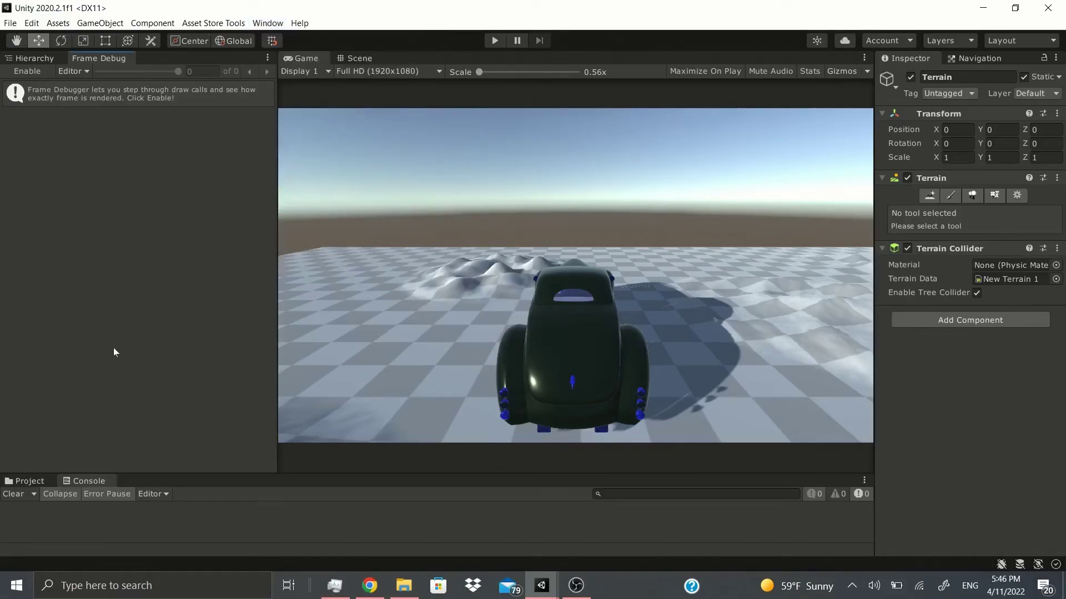